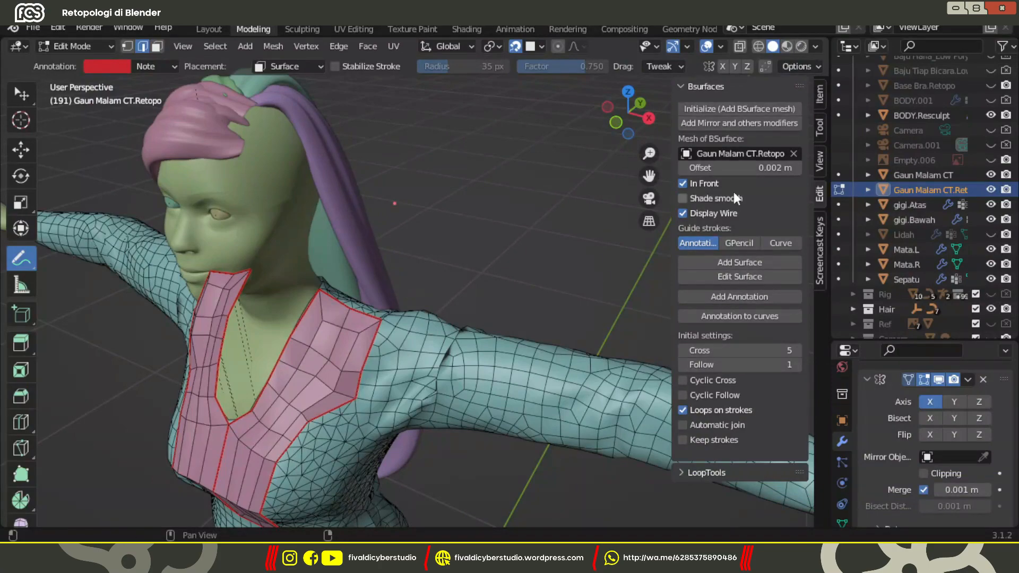
Resize the editor areas beside the viewport so the retopo mesh's modifier settings have more room.
scroll(372, 265, "down", 3)
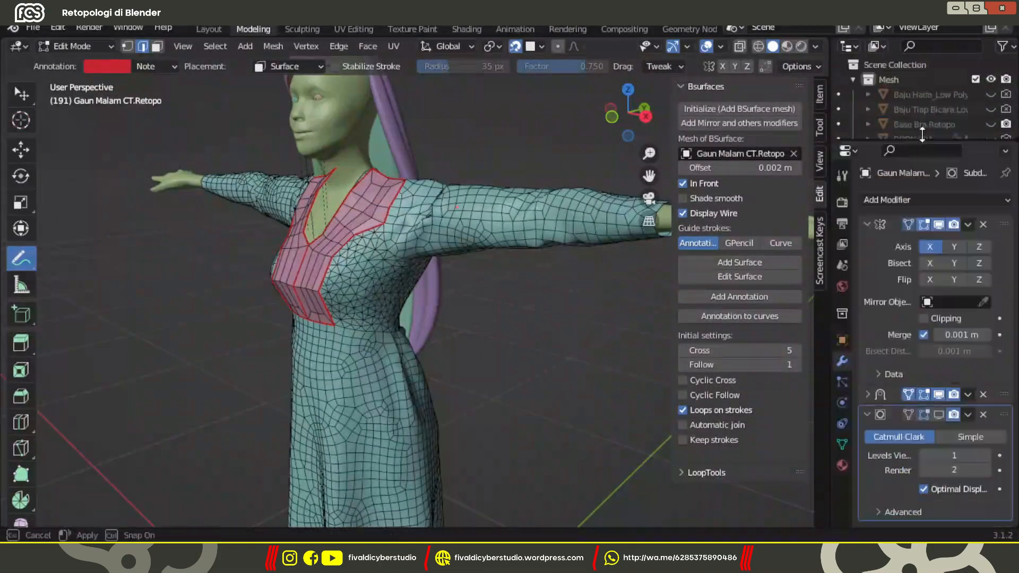
left_click_drag(830, 186, 488, 185)
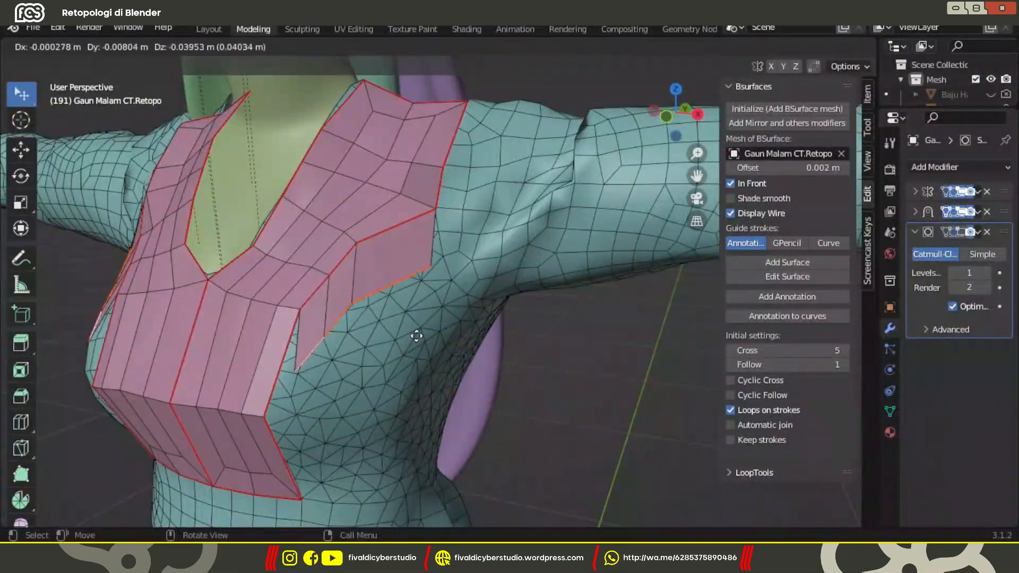
Extrude new faces below the shoulder patch and at the front waist centre, merging their loose vertices into the mesh.
right_click(416, 336)
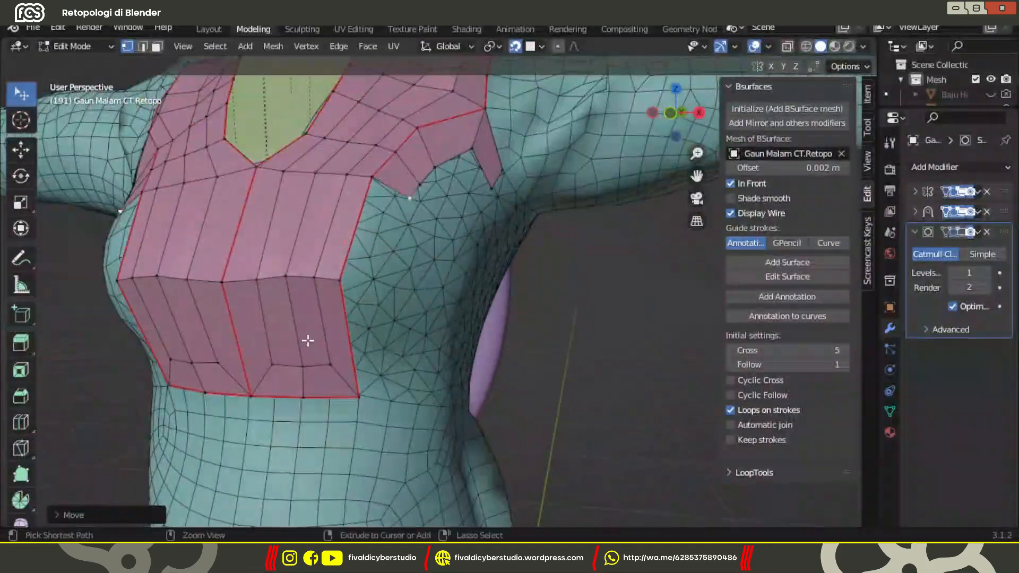
key("m")
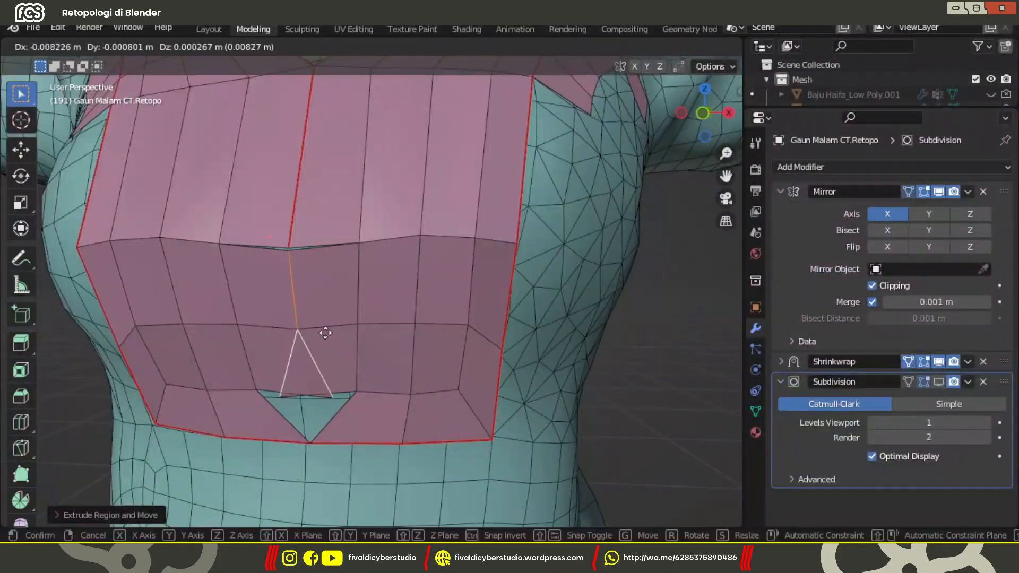
left_click(293, 295)
key("m")
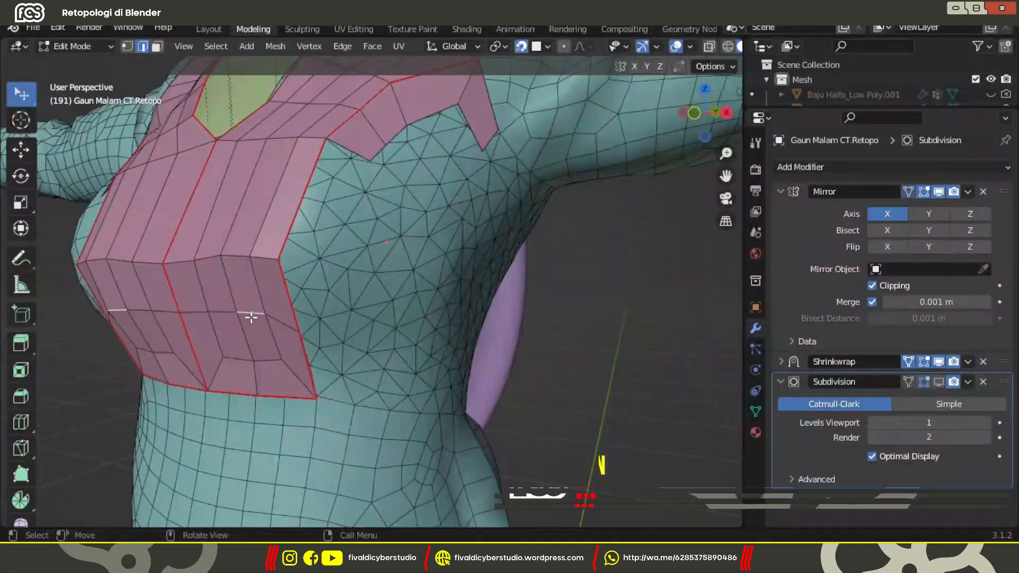
Extrude and rotate edges of the waist patch outward to carry the faces around the side of the torso.
left_click(251, 317)
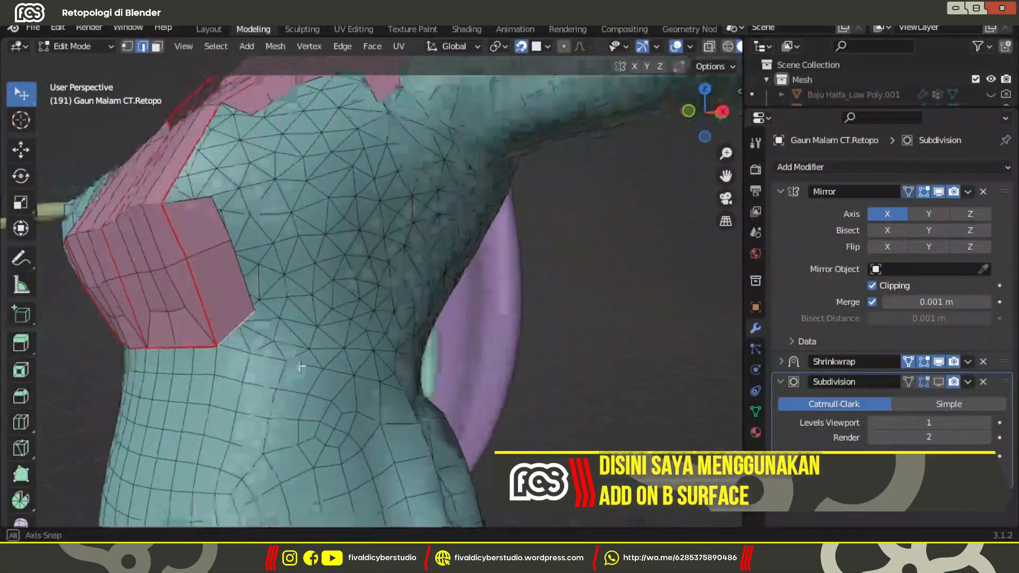
key("e")
key("r")
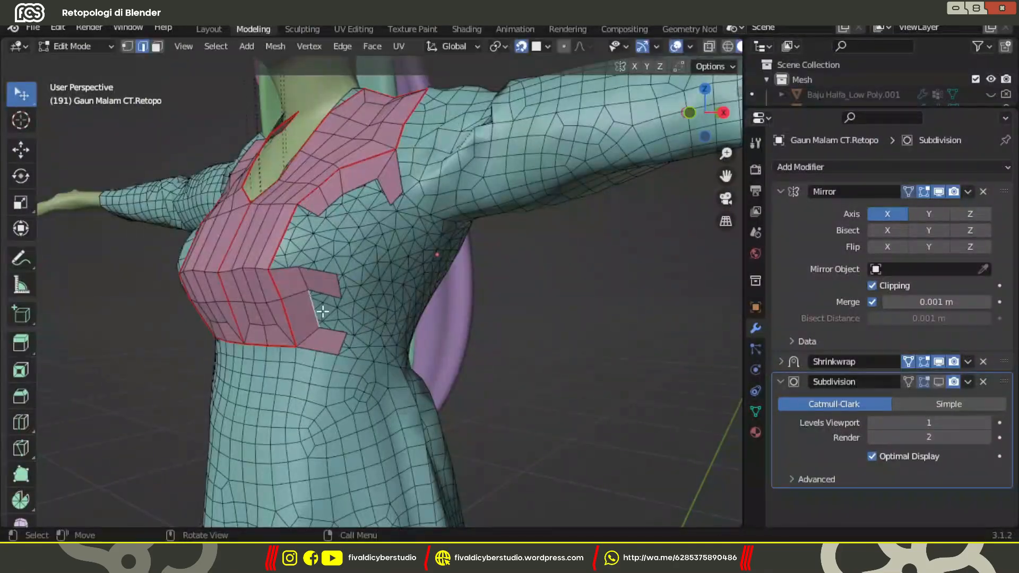
middle_click_drag(322, 311, 414, 292)
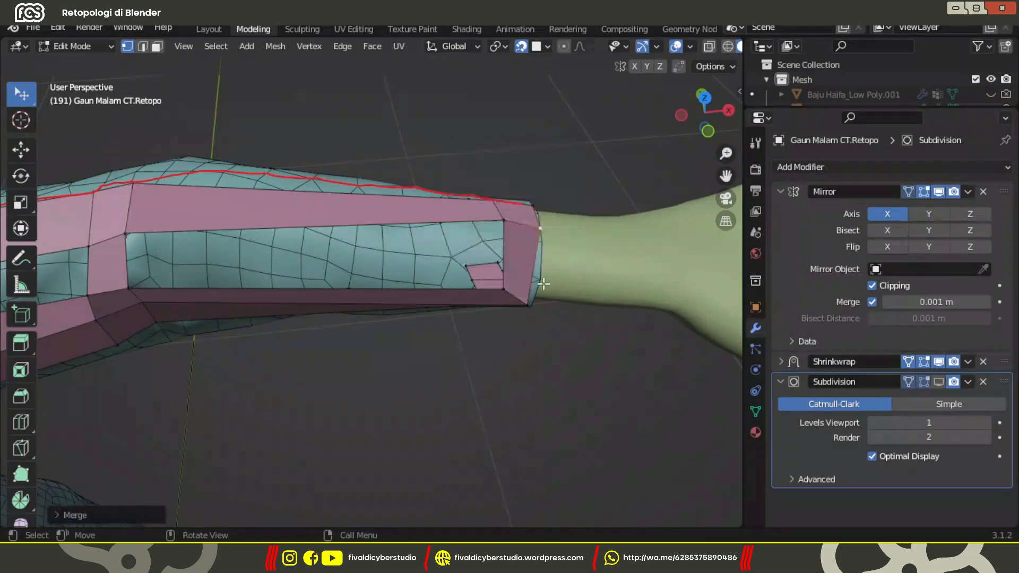
Move the vertex at the cuff end of the sleeve strip into line with the neighbouring faces.
middle_click_drag(543, 283, 520, 257)
key("g")
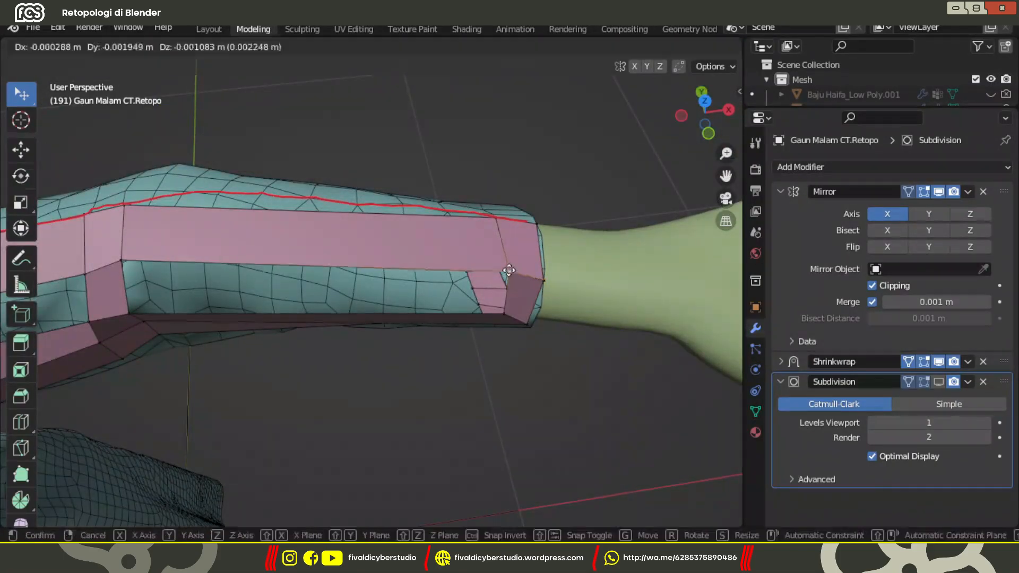
left_click(508, 270)
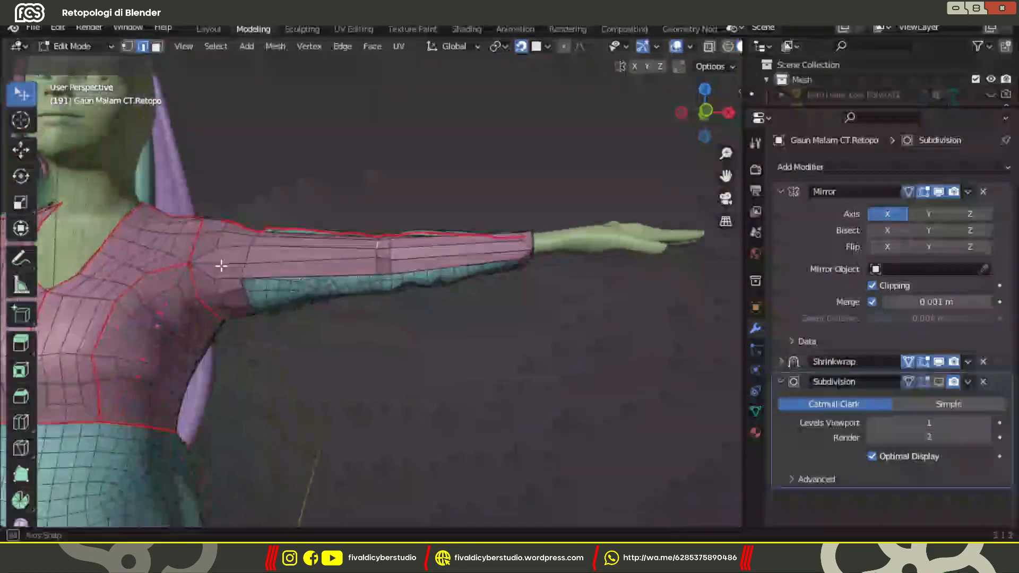
Extend the strip of faces along the underside of the sleeve from the armpit to the elbow.
middle_click_drag(222, 265, 284, 281)
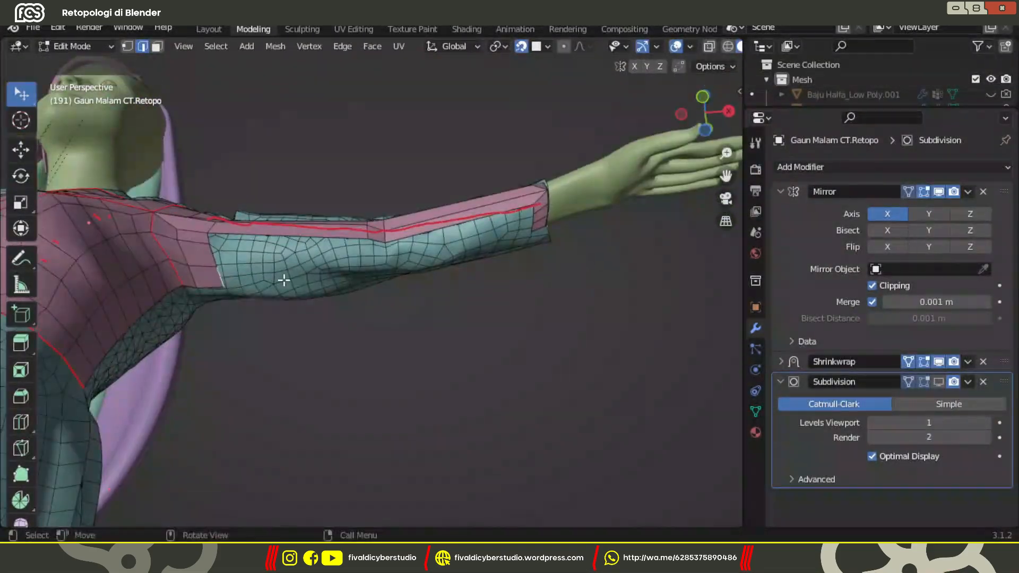
key("g")
key("g")
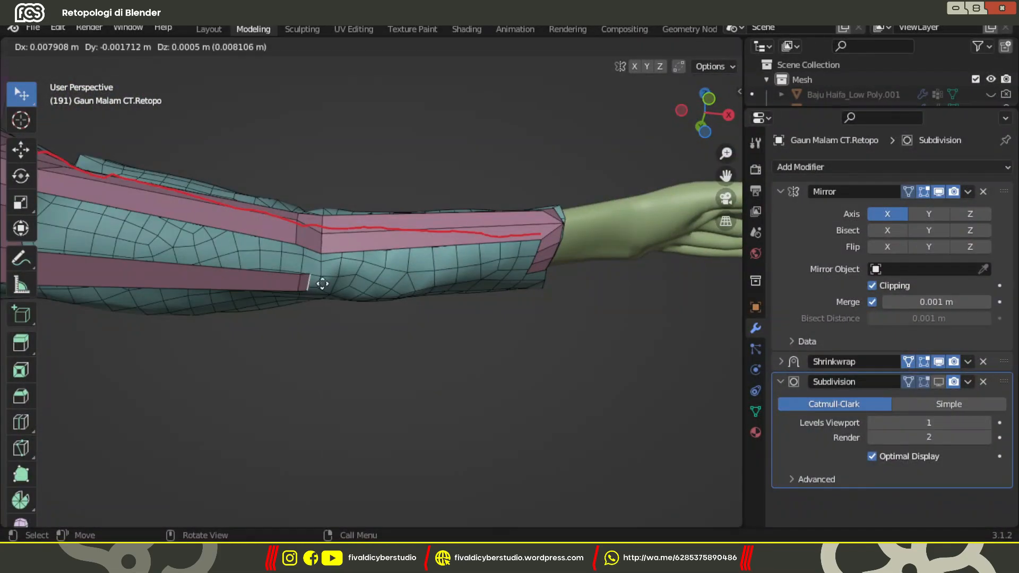
left_click(322, 284)
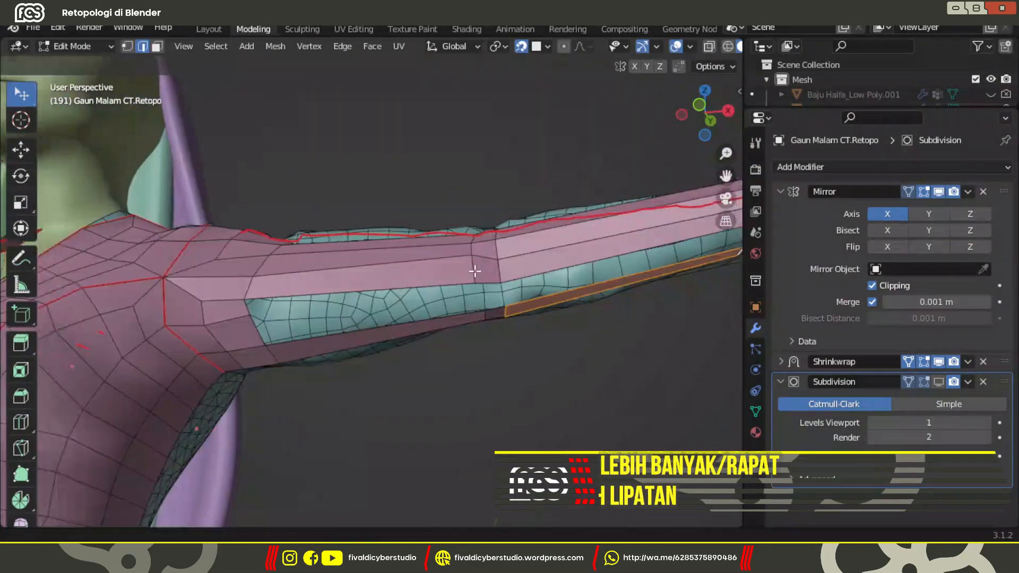
Fill the open gaps between the face strips along the front of the sleeve.
left_click(372, 46)
left_click(415, 225)
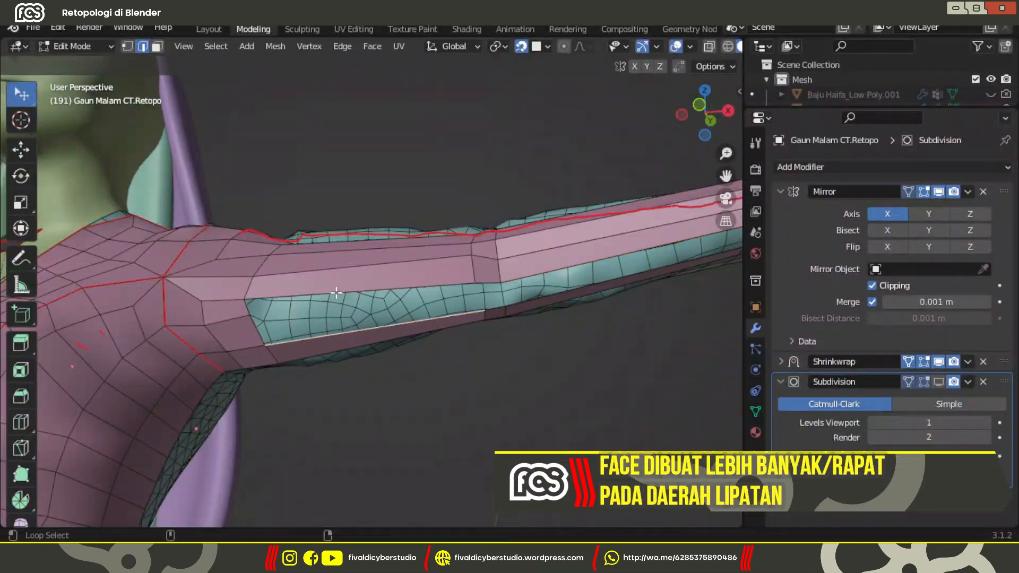
left_click(336, 292, "alt")
key("ctrl+f")
left_click(380, 244)
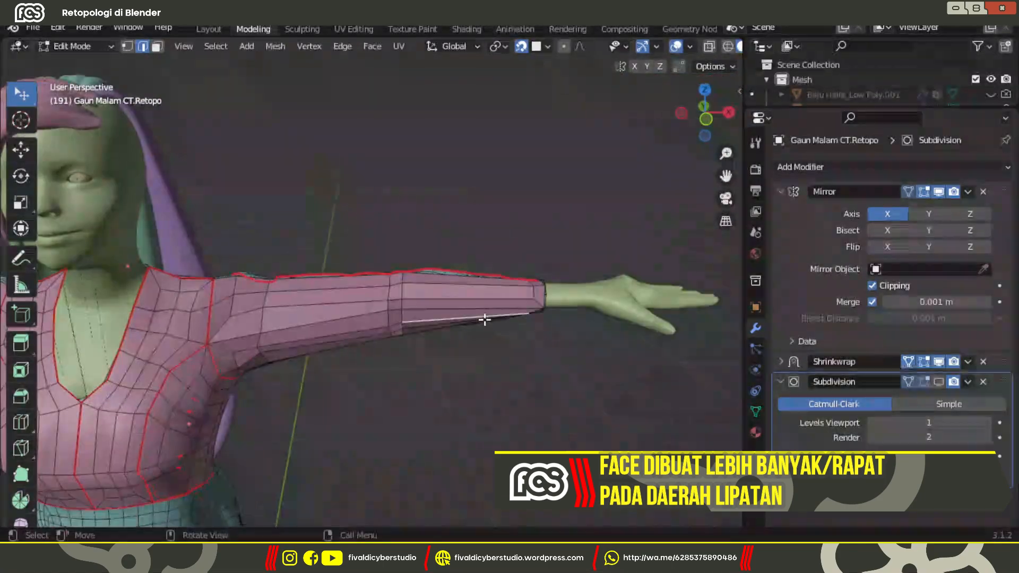
Select the whole retopo mesh and merge its overlapping vertices.
key("a")
key("m")
left_click(484, 353)
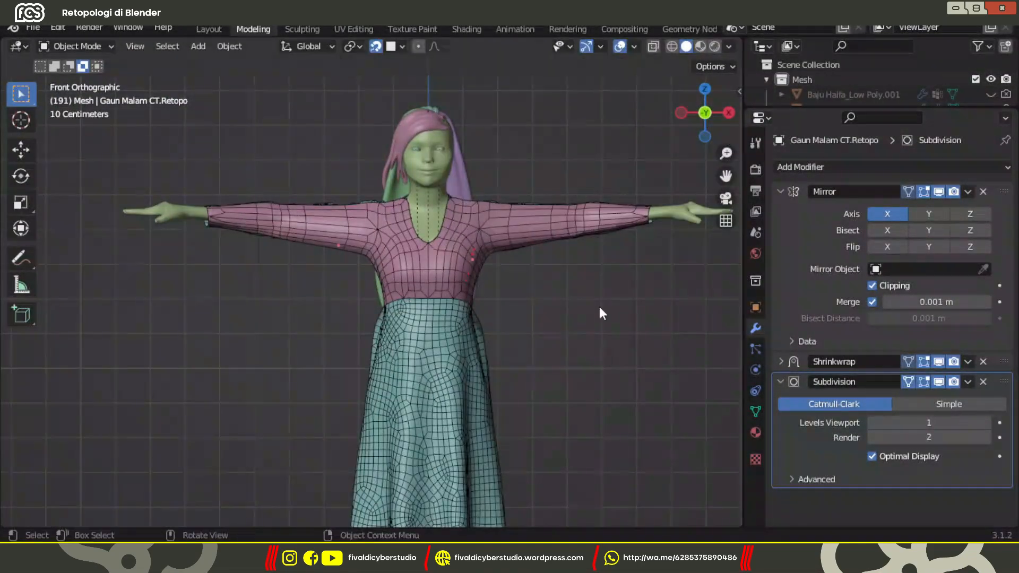
Return to solid shading and align the skirt's front vertices with the red annotation guide lines.
scroll(601, 313, "up", 2)
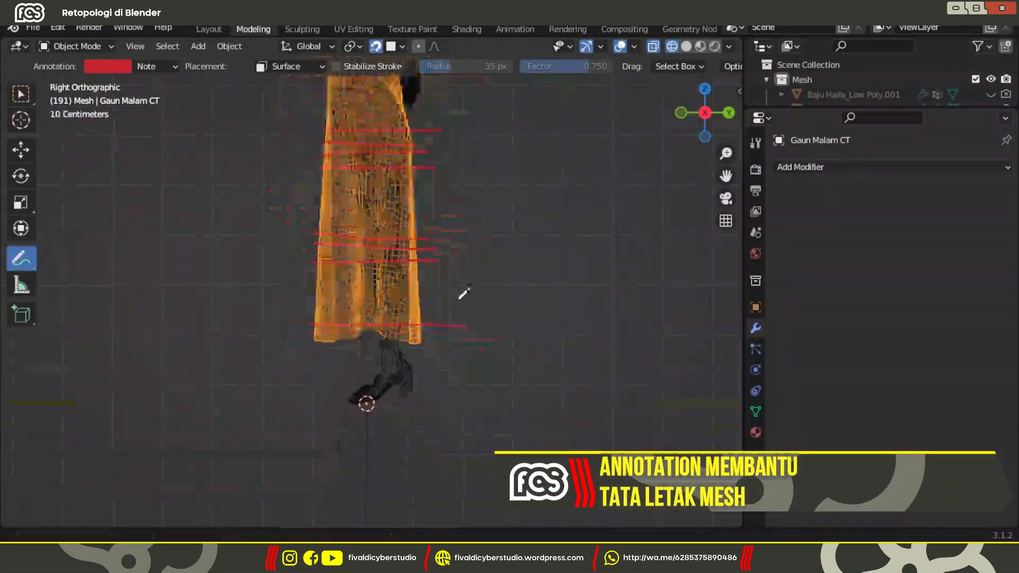
key("z")
left_click(588, 311)
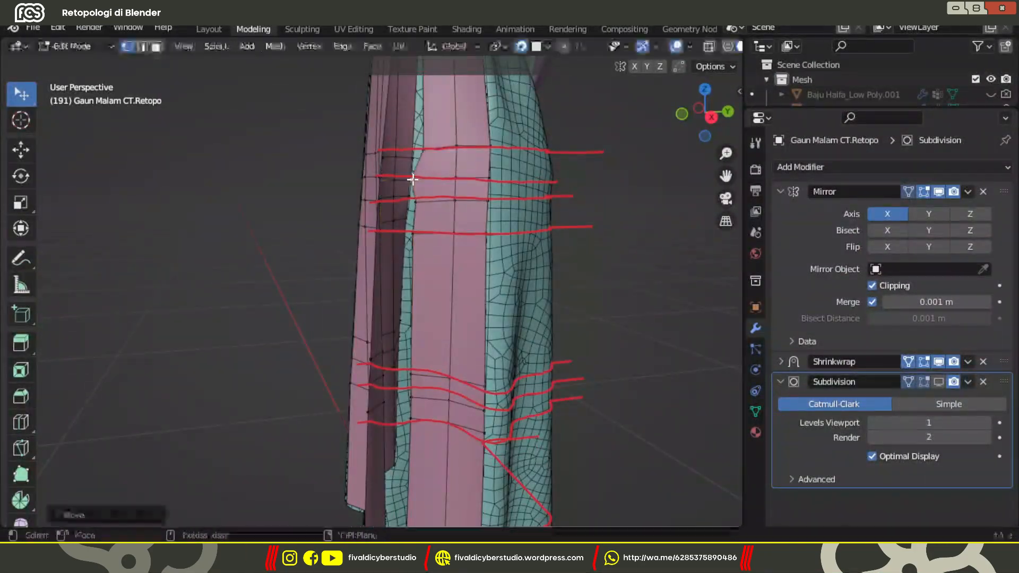
key("grave")
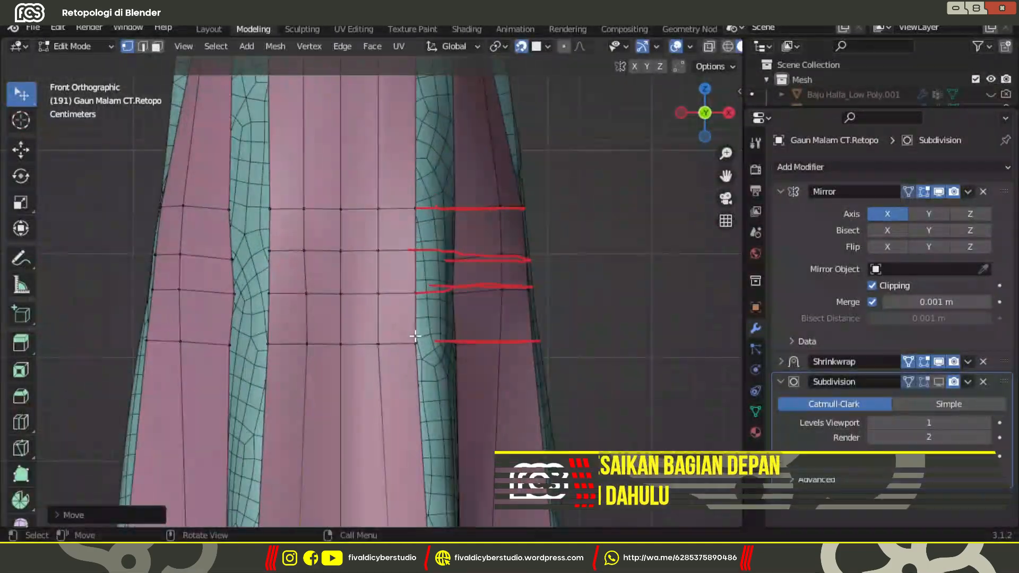
key("g")
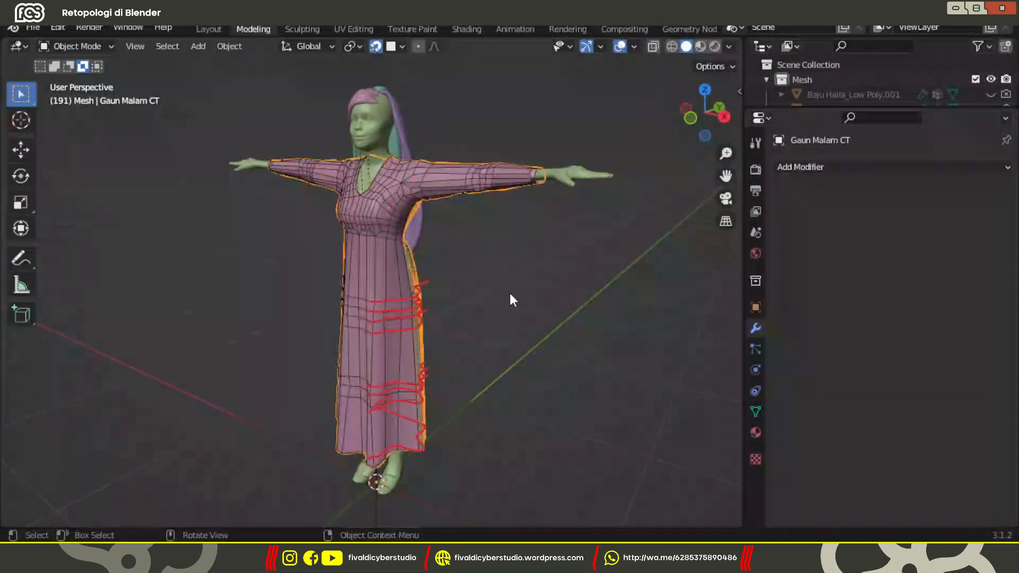
Preview the retopo dress with materials and open the Shrinkwrap modifier's offset for editing.
key("z")
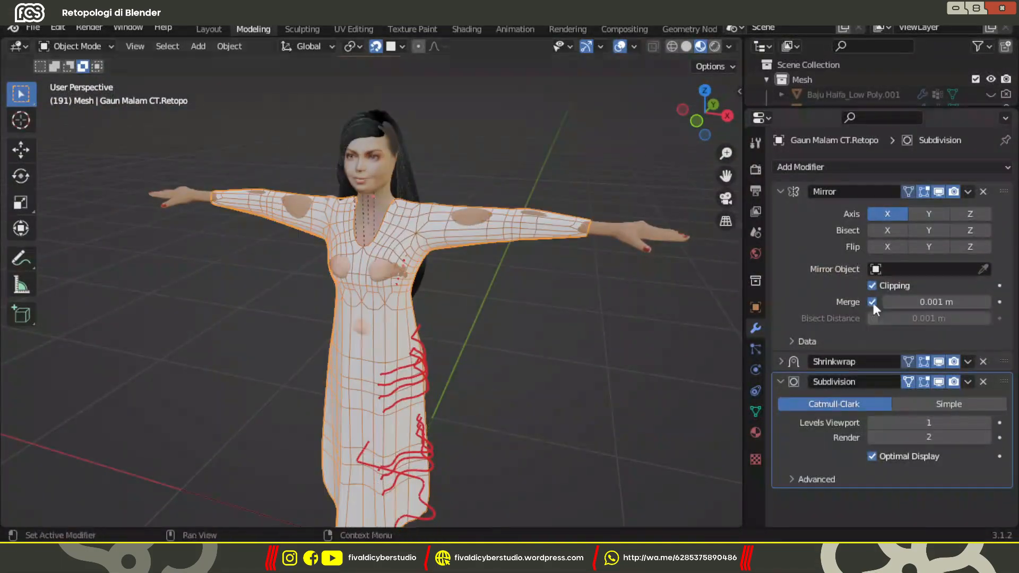
left_click(780, 362)
left_click(906, 440)
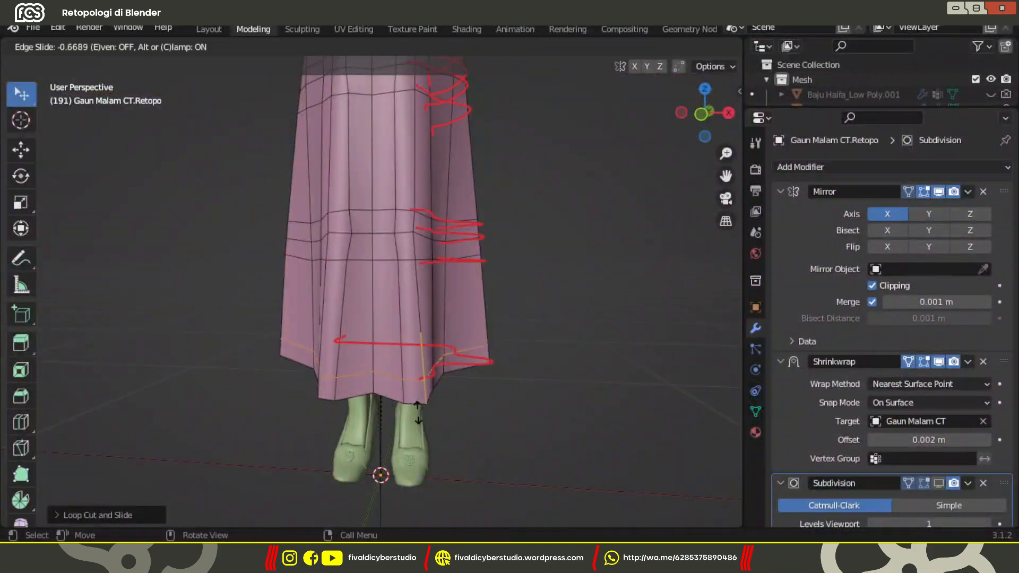
Slide the horizontal edge loop into place just above the skirt's hem and clear the selection.
middle_click_drag(456, 340, 526, 378)
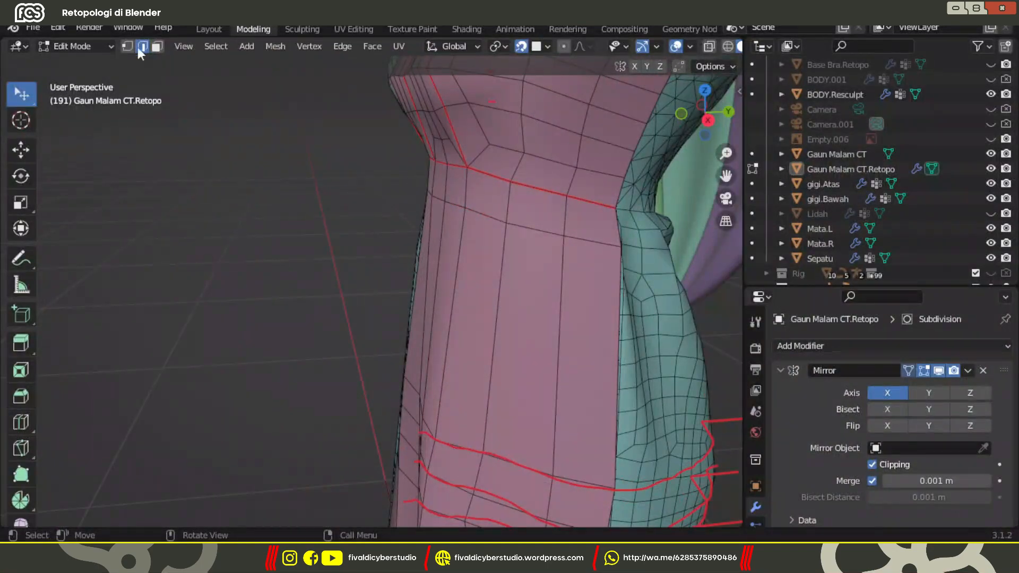
left_click(597, 238)
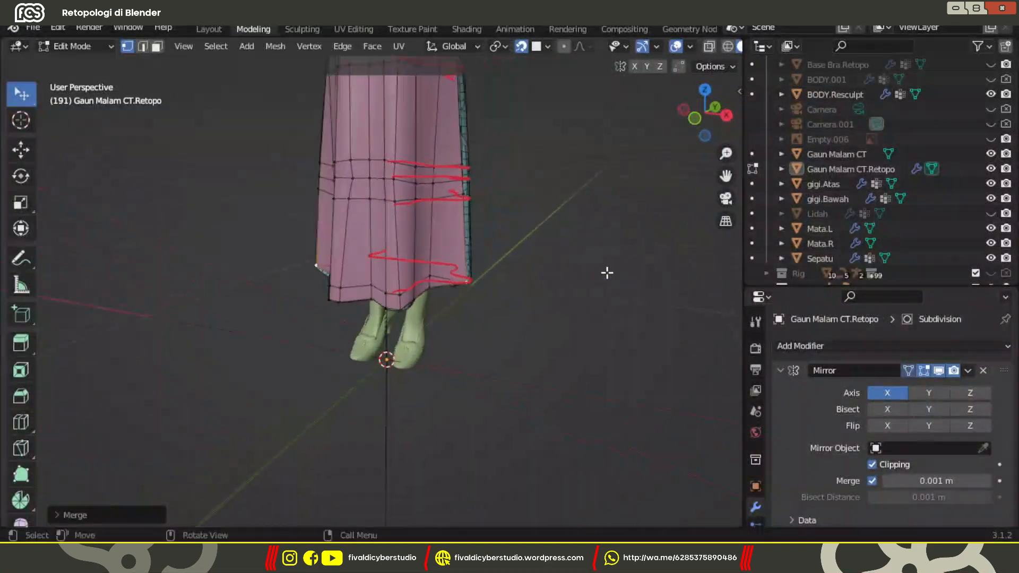
key("g")
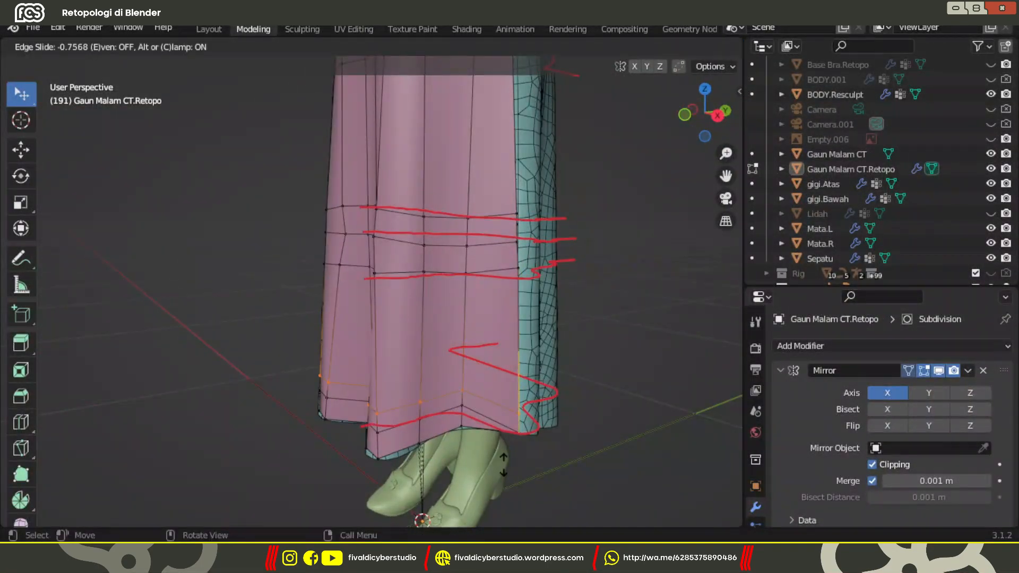
left_click(503, 465)
middle_click_drag(503, 464, 592, 387)
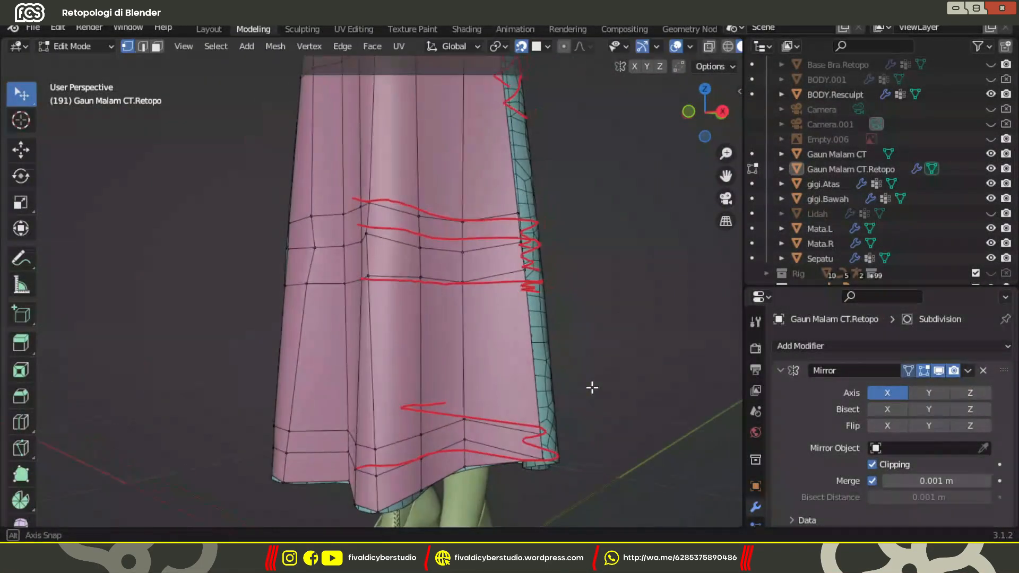
key("alt+a")
Delete the outermost column of skirt faces along the side, from below the waist down to the hem.
middle_click_drag(481, 446, 514, 318)
scroll(514, 318, "up", 4)
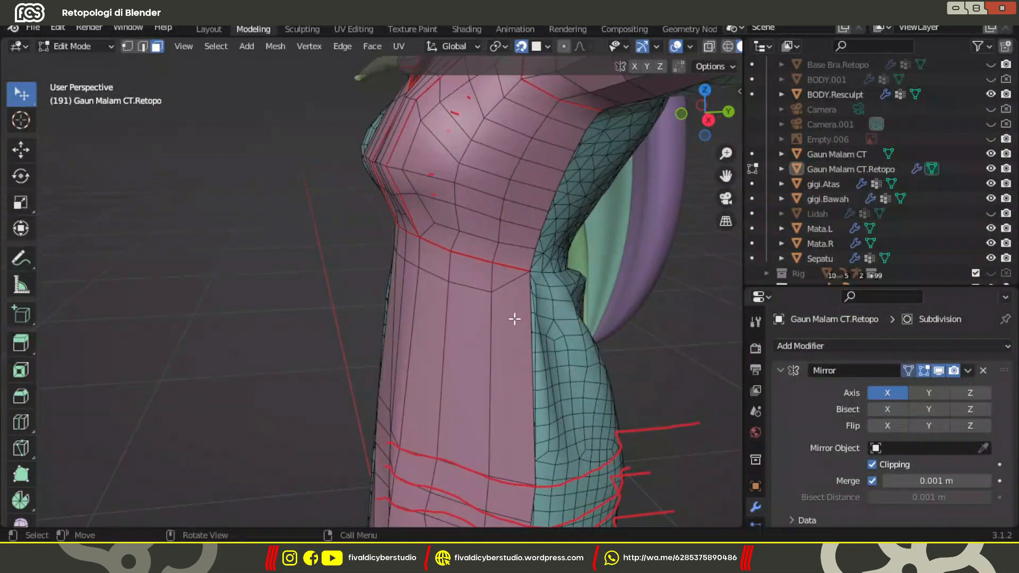
left_click(559, 268)
middle_click_drag(558, 268, 553, 151, "shift")
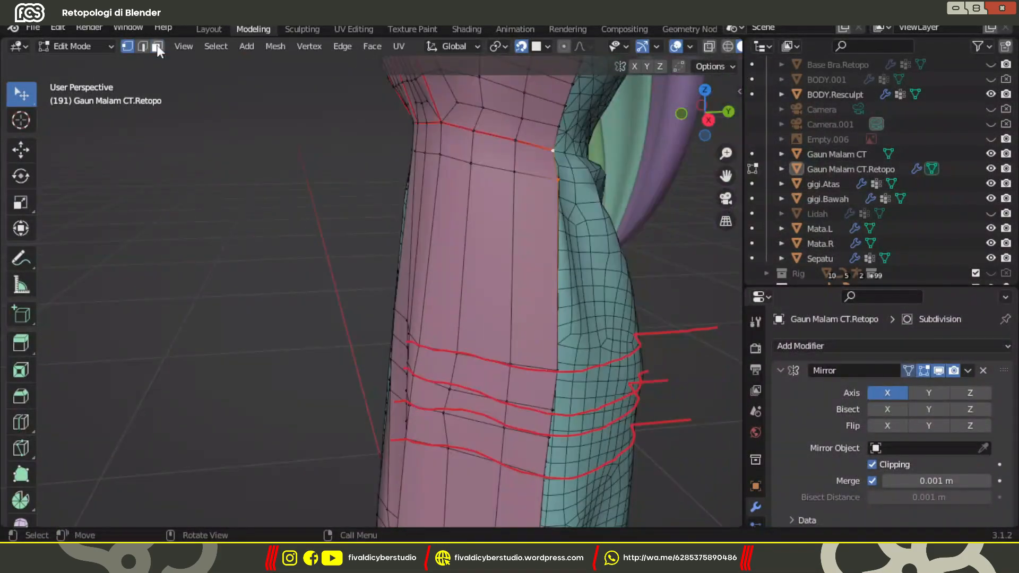
scroll(526, 239, "down", 3)
key("3")
left_click(502, 320, "ctrl")
left_click(514, 421, "ctrl")
key("x")
left_click(504, 308)
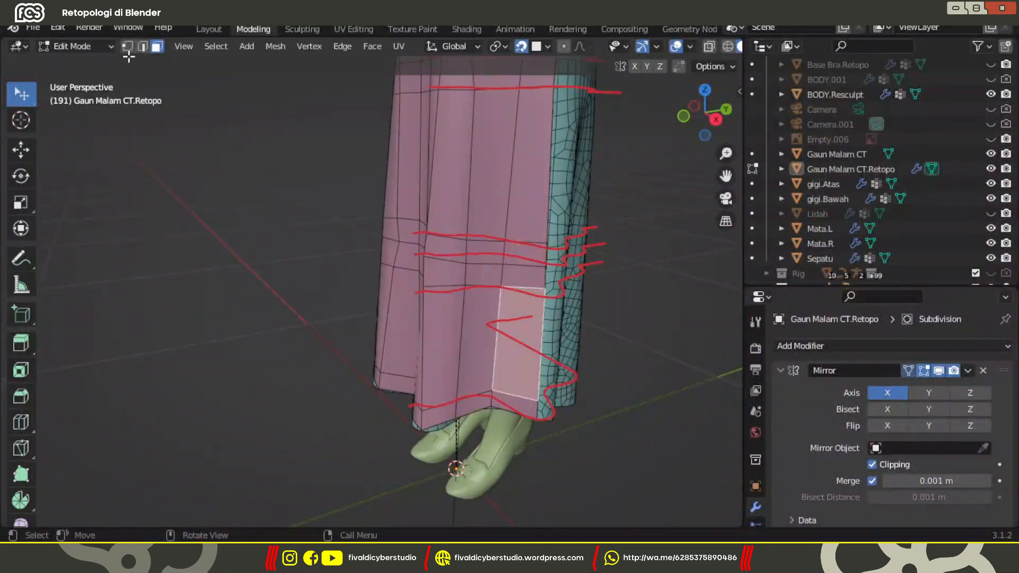
Extrude the skirt's open side edge below the waist and adjust the new edges to start rebuilding the side column.
left_click(142, 46)
middle_click_drag(594, 212, 589, 276)
middle_click_drag(557, 69, 482, 239, "shift")
left_click(530, 285, "alt")
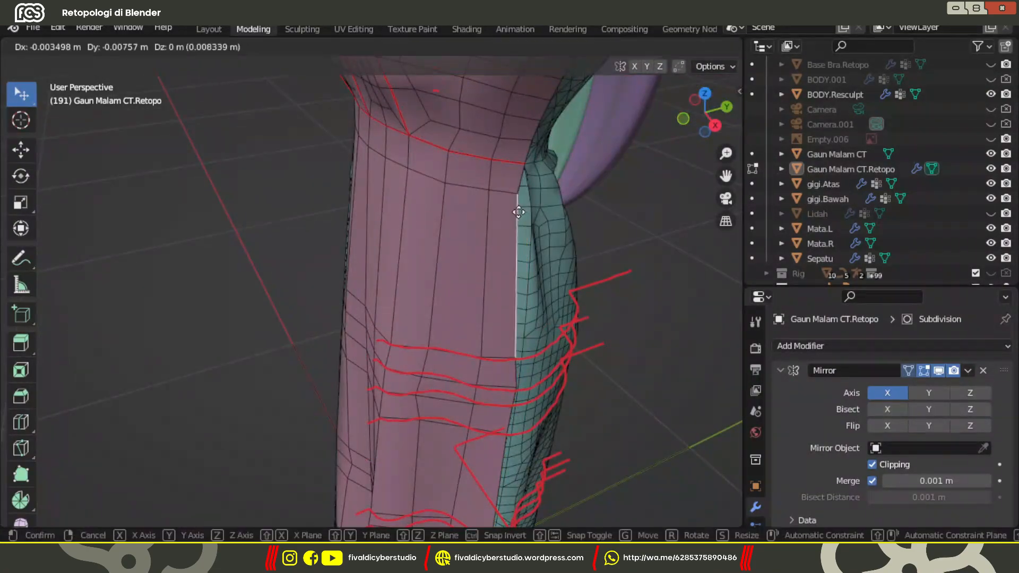
left_click(466, 424)
middle_click_drag(523, 346, 523, 228, "shift")
left_click_drag(502, 338, 493, 335)
middle_click_drag(548, 309, 576, 225, "shift")
left_click_drag(517, 365, 510, 363)
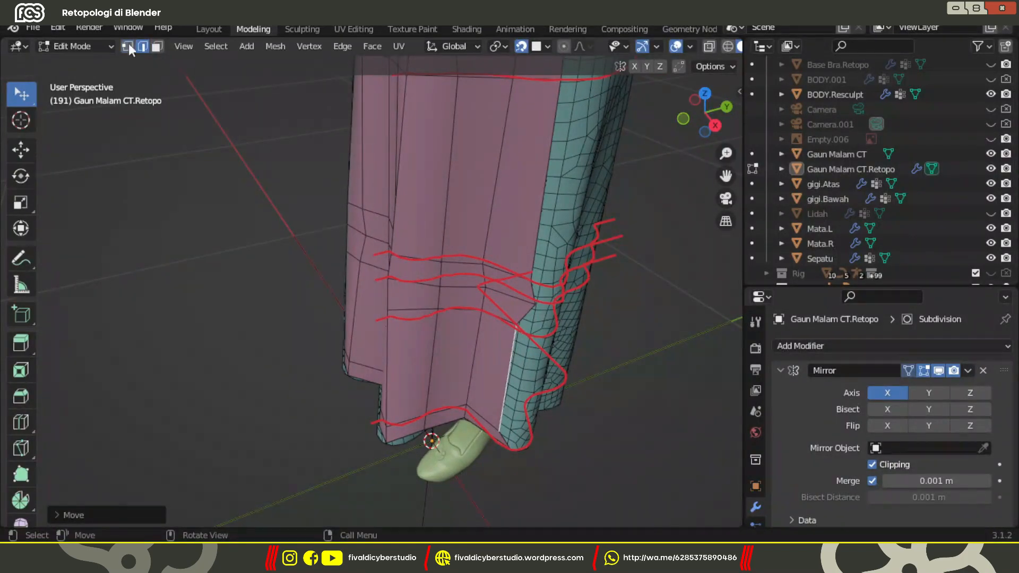
Extrude the skirt's side boundary outward at the lower group of annotation guides.
left_click(128, 47)
middle_click_drag(536, 318, 589, 337)
left_click(485, 319)
key("e")
left_click(507, 318)
middle_click_drag(532, 355, 522, 510, "shift")
left_click(467, 334, "shift")
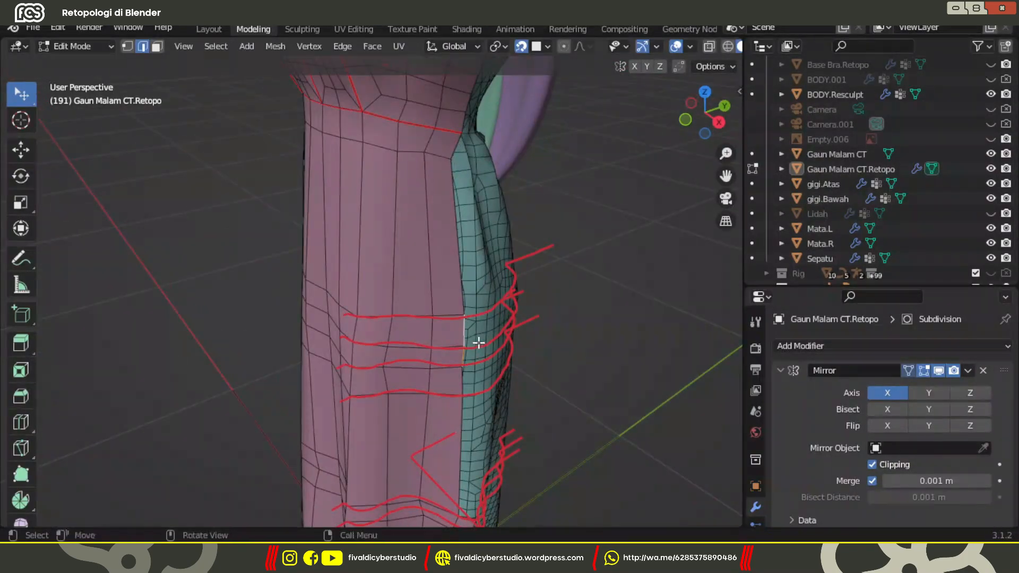
Extrude the remaining open side edges between the guides and down to the hem.
middle_click_drag(500, 390, 460, 364, "shift")
scroll(460, 203, "up", 2)
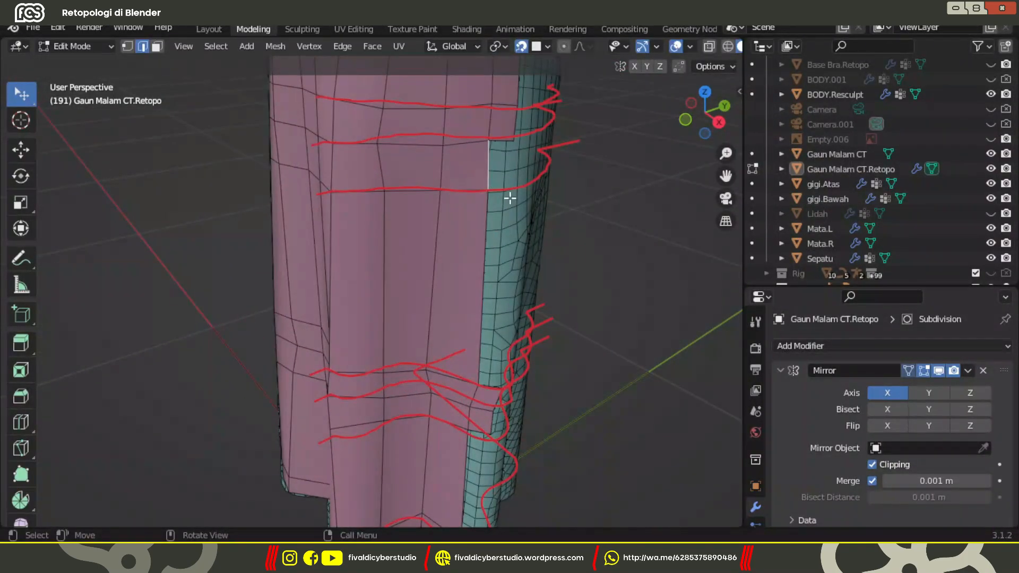
left_click(517, 249)
mouse_move(472, 498)
middle_mouse_down("shift")
mouse_move(479, 416)
mouse_move(485, 442)
middle_mouse_up("shift")
left_click(468, 403)
key("e")
left_click(489, 403)
Box-select the adjacent side vertices at the lower skirt rows and merge them.
left_click(21, 265)
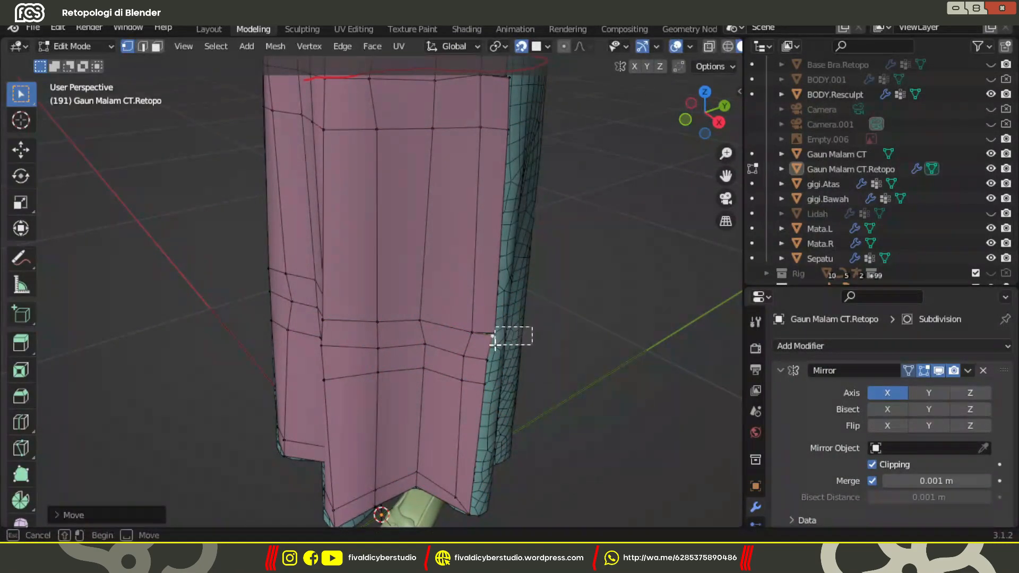
left_click_drag(495, 344, 489, 352)
key("m")
left_click(484, 377)
Select the entire mesh and merge its vertices by distance.
middle_click_drag(525, 131, 491, 310, "shift")
scroll(518, 265, "down", 2)
key("a")
key("m")
key("b")
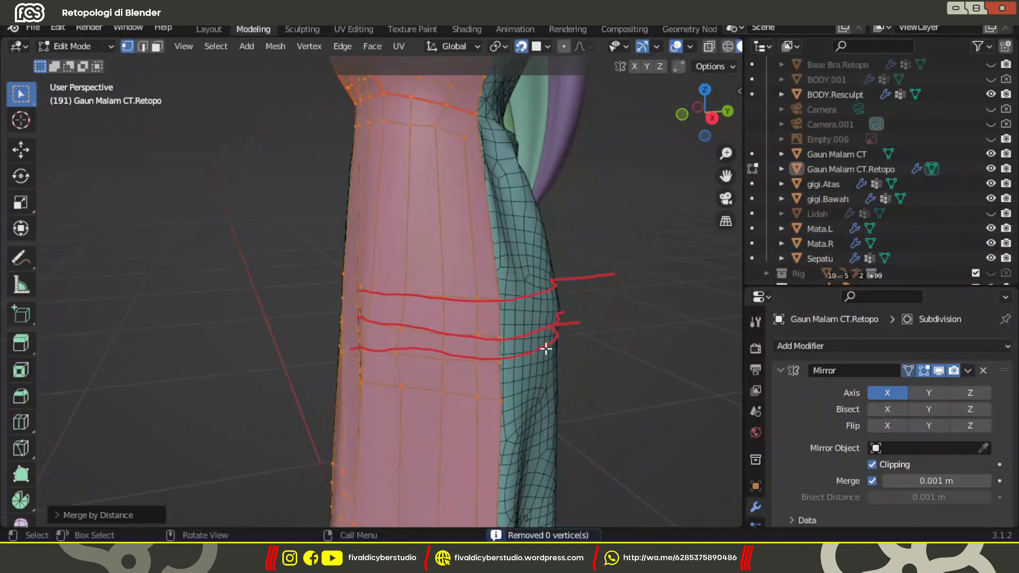
Erase the red annotation guides drawn across the side of the skirt.
scroll(478, 310, "down", 2)
key("2")
left_click(428, 291, "alt")
key("shift+space")
key("d")
left_click_drag(529, 279, 467, 313)
scroll(524, 271, "up", 1)
scroll(523, 271, "down", 1)
middle_click_drag(523, 270, 489, 231)
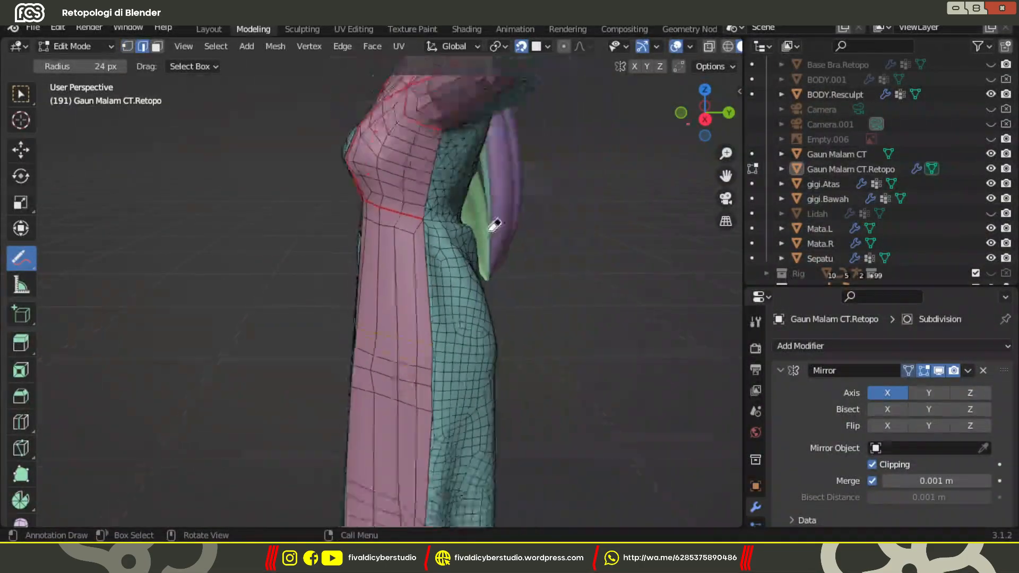
Select the edge loop along the skirt's side boundary and mark it as a seam.
key("w")
middle_click_drag(434, 334, 453, 164, "shift")
scroll(500, 314, "down", 1)
left_click(460, 280, "alt")
middle_click_drag(500, 314, 509, 387, "shift")
right_click(459, 280)
left_click(471, 352)
Hide the Hair collection and the BODY.Resculpt object so only the dress is in the way.
scroll(539, 219, "down", 3)
middle_click_drag(380, 339, 414, 334)
scroll(432, 266, "up", 3)
middle_click_drag(432, 266, 541, 318, "shift")
middle_click_drag(496, 308, 314, 293, "shift")
scroll(991, 229, "down", 2)
left_click(990, 226)
scroll(990, 212, "up", 2)
left_click(990, 94)
scroll(989, 106, "down", 2)
middle_click_drag(517, 289, 557, 311)
scroll(548, 350, "down", 4)
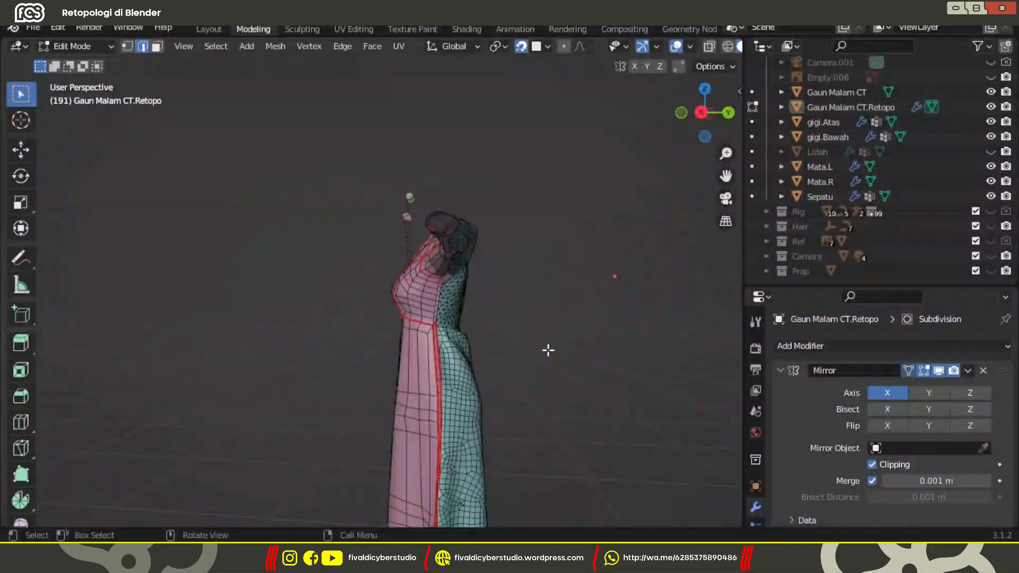
Extrude the shoulder's back edge onto the upper back in top view, scale the new edge and clear its seam.
middle_click_drag(548, 350, 477, 330)
key("KP_7")
scroll(518, 302, "up", 7)
scroll(573, 291, "up", 1)
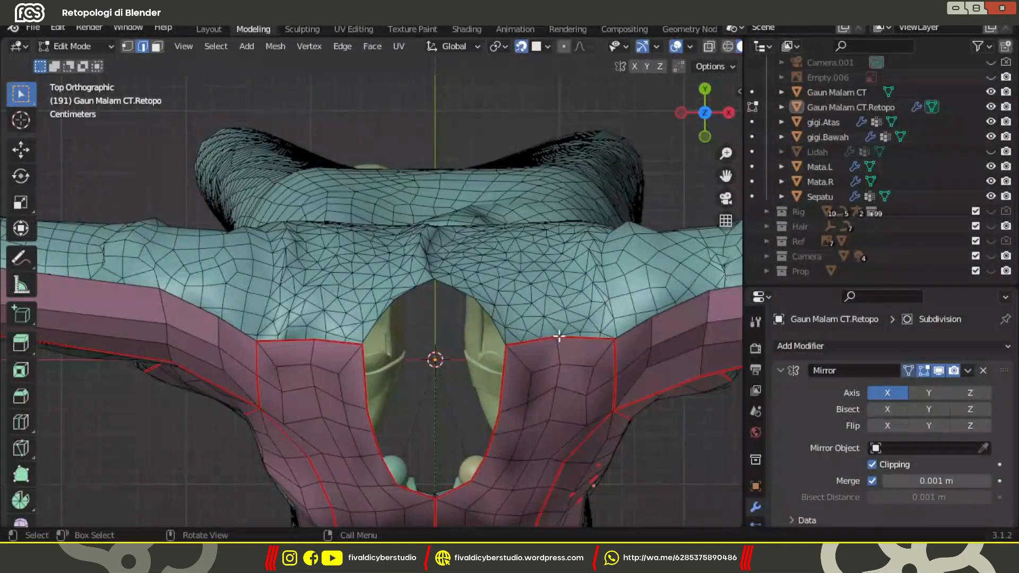
left_click(592, 303)
key("s")
left_click(576, 308)
right_click(557, 318)
left_click(556, 357)
Extrude the neckline edge around the back of the neck and move the new edges to the centre back.
left_click(516, 328)
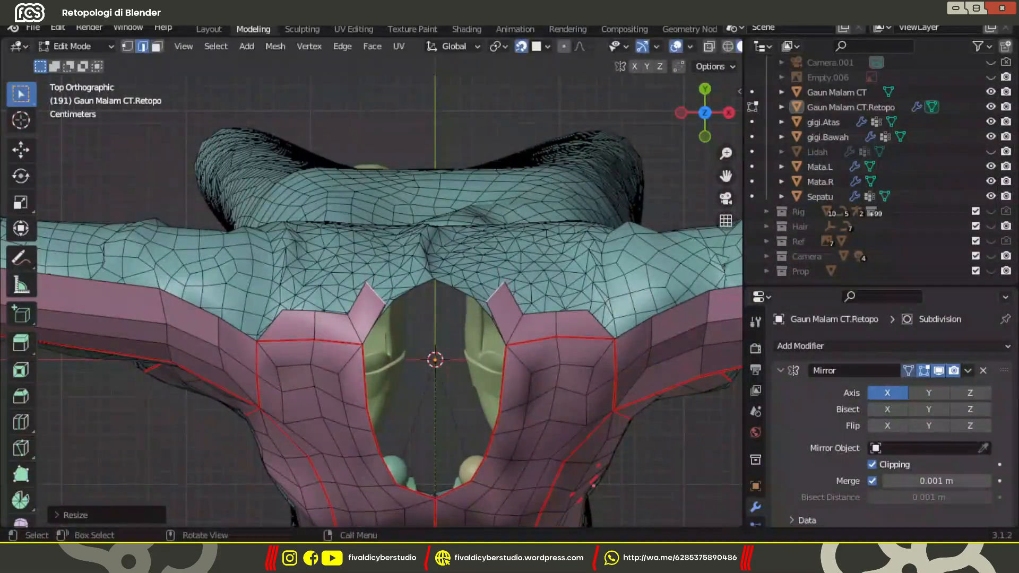
left_click(492, 295)
middle_click_drag(492, 295, 376, 227)
key("g")
left_click(403, 249)
scroll(425, 264, "down", 3)
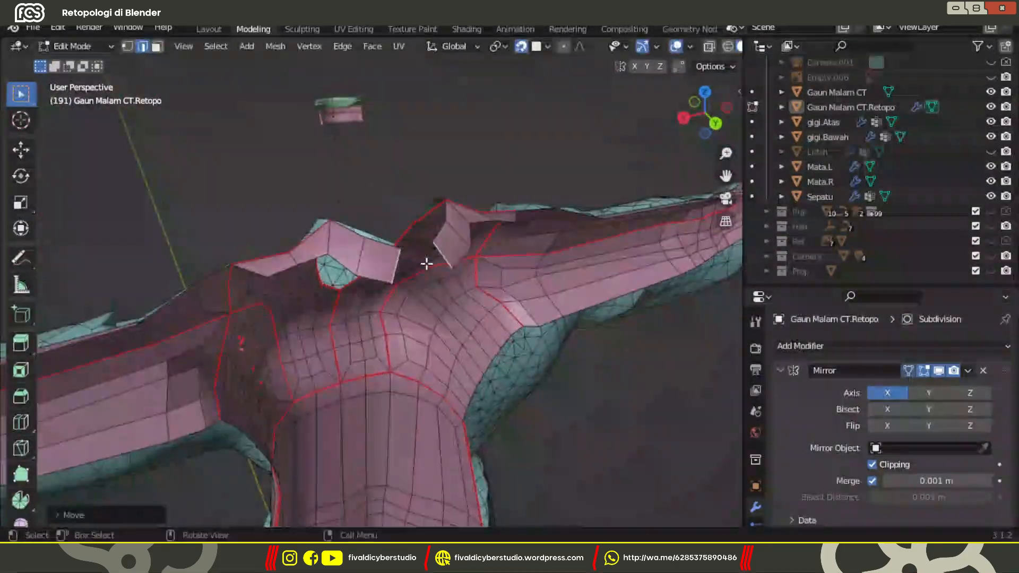
scroll(425, 264, "up", 1)
key("g")
left_click(463, 298)
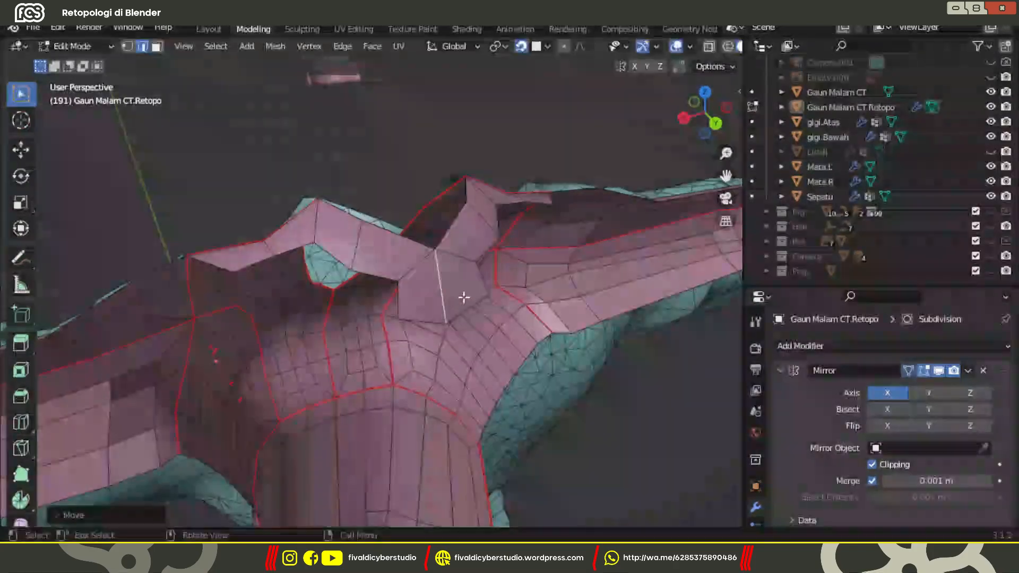
Merge the adjoining open vertices of the back mesh at their center.
middle_click_drag(464, 298, 446, 286)
key("1")
scroll(412, 166, "down", 1)
middle_click_drag(504, 249, 453, 254)
scroll(454, 254, "up", 1)
left_click(451, 256)
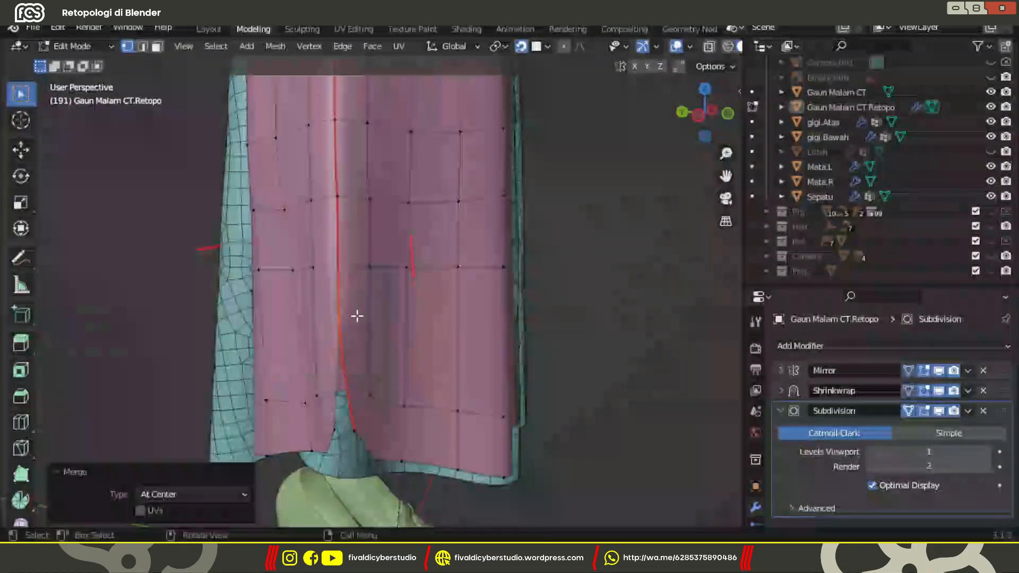
Select the linked upper sleeve faces between the shoulder seam and the lengthwise sleeve seam.
middle_click_drag(357, 314, 520, 359)
scroll(521, 360, "down", 4)
middle_click_drag(523, 268, 524, 323, "shift")
middle_click_drag(574, 302, 498, 255)
scroll(498, 255, "up", 2)
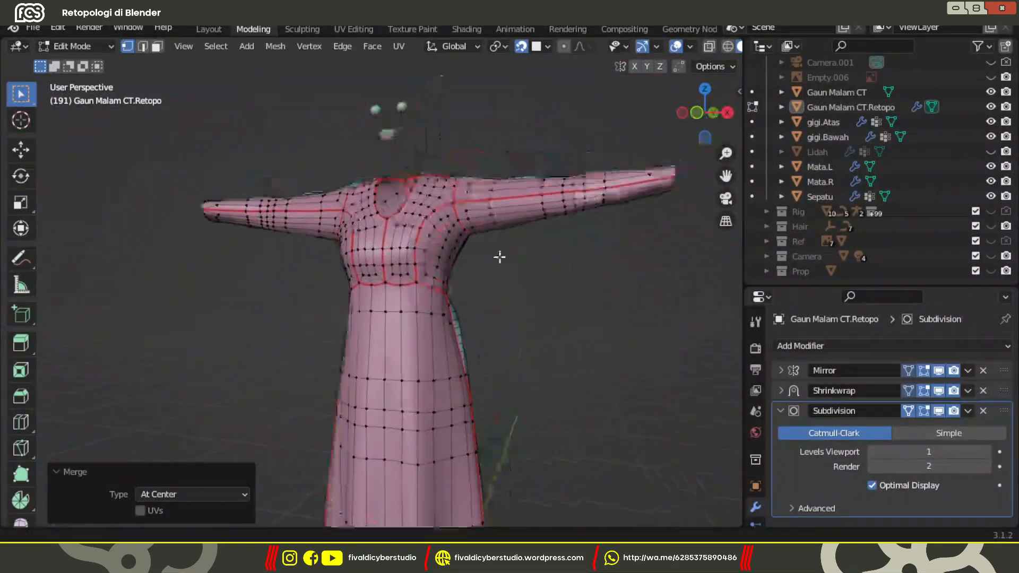
key("3")
key("grave")
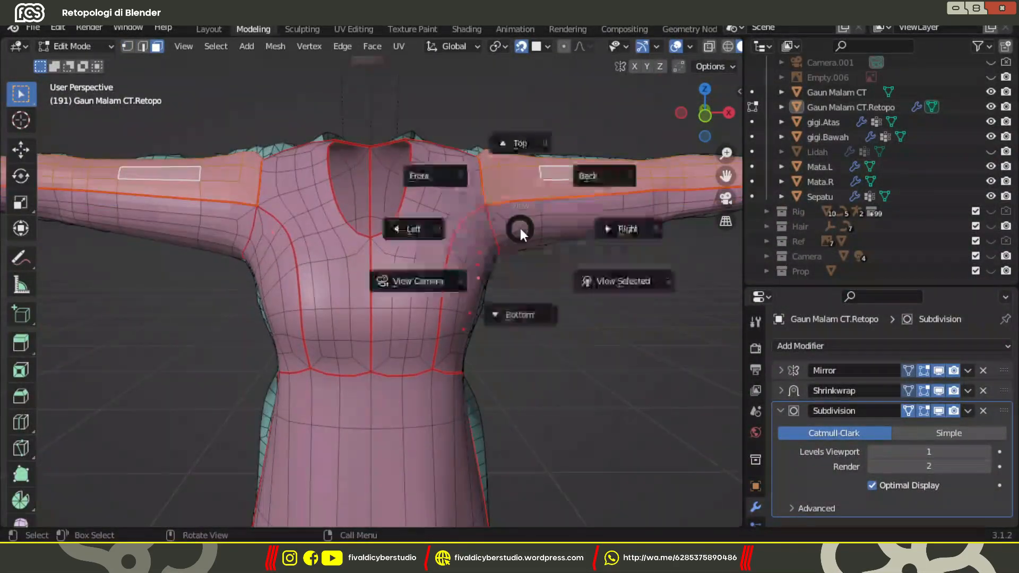
Draw annotation guides around the sleeve at the upper arm, elbow and cuff, and erase the stray strokes.
left_click(527, 141)
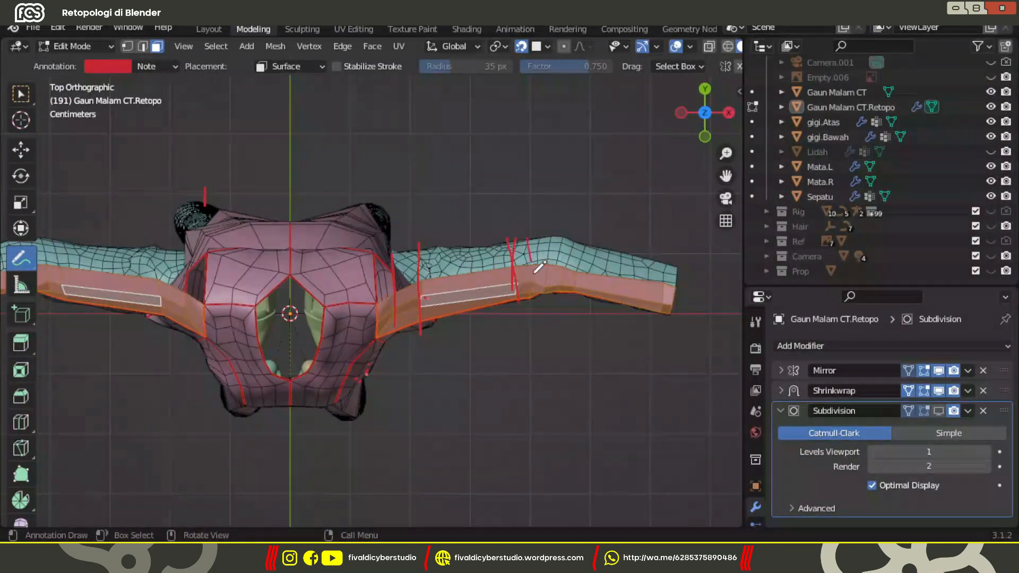
left_click_drag(668, 265, 666, 313)
left_click_drag(21, 259, 125, 353)
mouse_move(527, 302)
middle_mouse_down()
mouse_move(171, 187)
mouse_move(249, 234)
middle_mouse_up()
scroll(250, 234, "down", 4)
mouse_move(21, 259)
left_mouse_down()
mouse_move(69, 276)
mouse_move(100, 353)
left_mouse_up()
mouse_move(250, 318)
middle_mouse_down()
mouse_move(382, 380)
mouse_move(416, 321)
middle_mouse_up()
scroll(416, 321, "down", 5)
scroll(416, 321, "up", 4)
Hide the selected sleeve faces and return to the selection tool.
key("h")
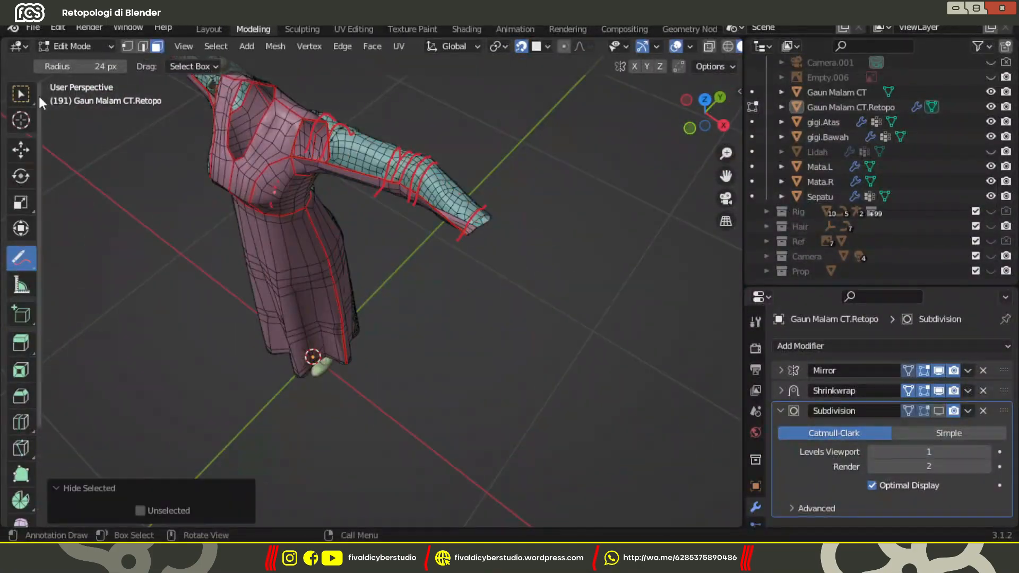
left_click(21, 93)
mouse_move(297, 249)
middle_mouse_down()
mouse_move(451, 279)
mouse_move(294, 218)
mouse_move(317, 223)
middle_mouse_up()
scroll(532, 277, "up", 4)
middle_click_drag(316, 223, 448, 261, "shift")
scroll(448, 261, "up", 2)
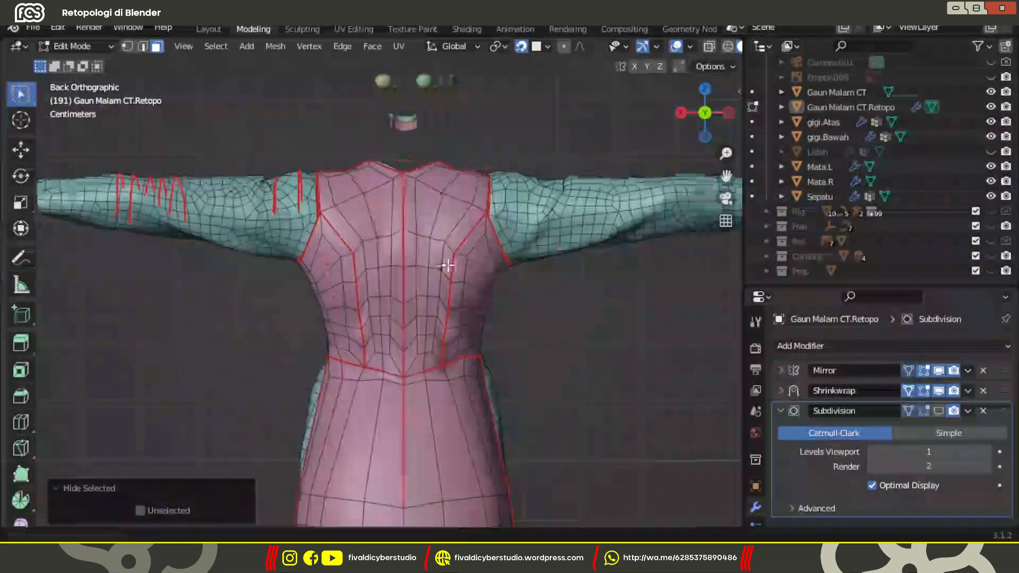
Move the vertices of the back armhole inward to reshape its outline.
key("2")
middle_click_drag(259, 105, 200, 200)
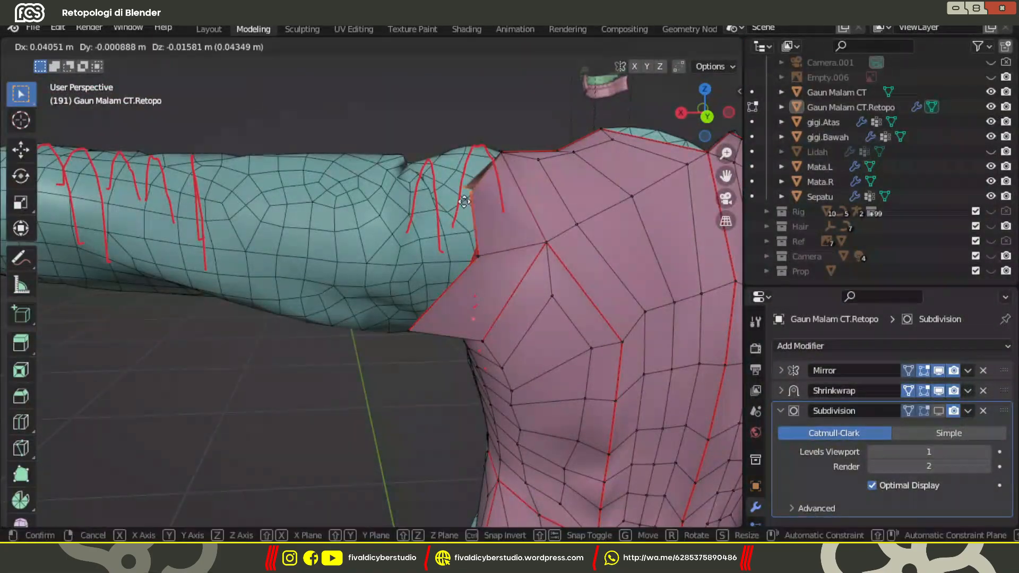
left_click_drag(464, 202, 466, 196)
left_click_drag(478, 257, 499, 249)
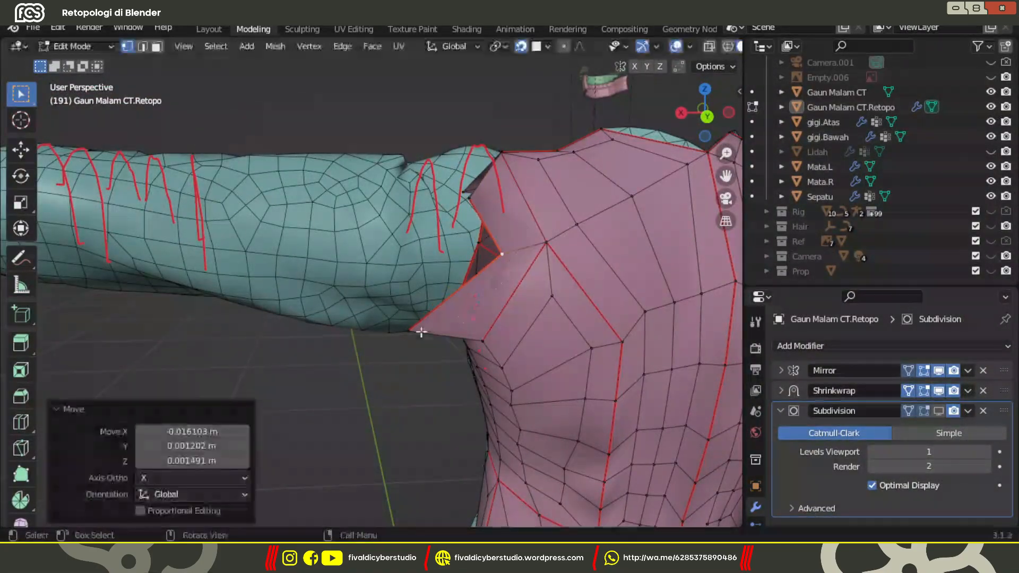
left_click_drag(413, 331, 458, 319)
Extrude the underarm edge of the armhole outward onto the sleeve's underside.
left_click(141, 47)
left_click(484, 218, "alt")
scroll(353, 263, "down", 2)
middle_click_drag(352, 262, 494, 272)
middle_click_drag(559, 270, 528, 255)
key("e")
left_click(496, 241)
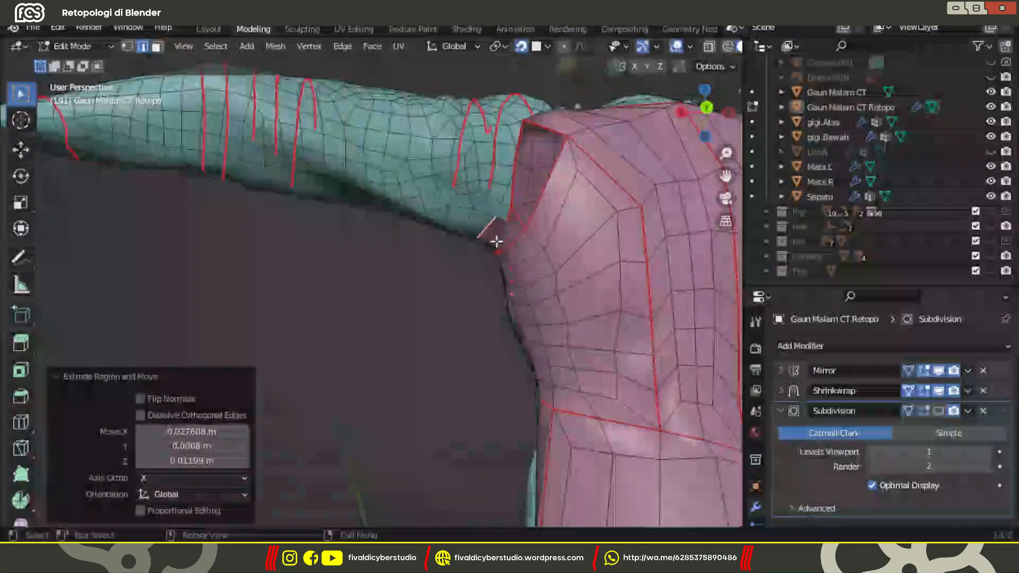
Extrude the underarm sleeve edge about 0.03 m upward onto the sleeve's back in back view.
key("grave")
left_click(421, 209)
key("grave")
left_click(478, 170)
left_click(447, 300)
key("e")
left_click(449, 274)
scroll(462, 275, "up", 2)
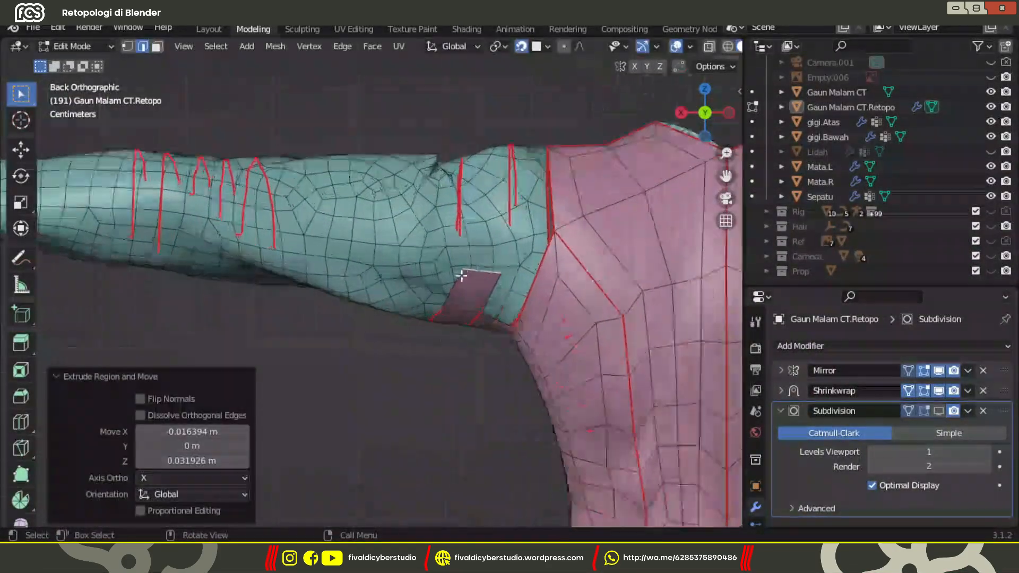
Fill the gap between the underarm patch and the armhole, and move the patch's upper vertex outward along the sleeve.
key("1")
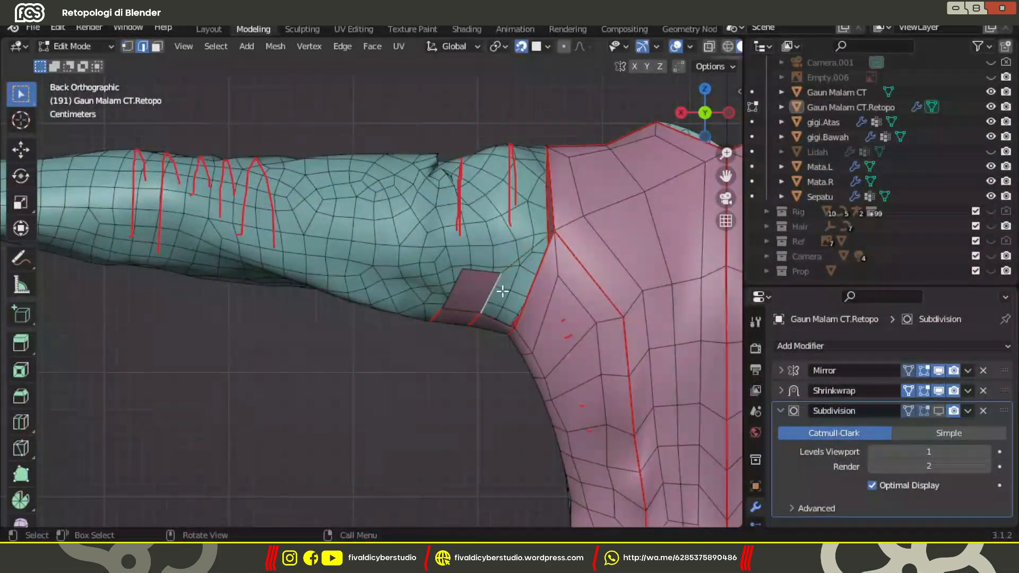
left_click(505, 264, "shift")
key("f")
right_click(491, 250)
left_click(491, 250)
key("1")
left_click(508, 250)
key("g")
left_click(466, 246)
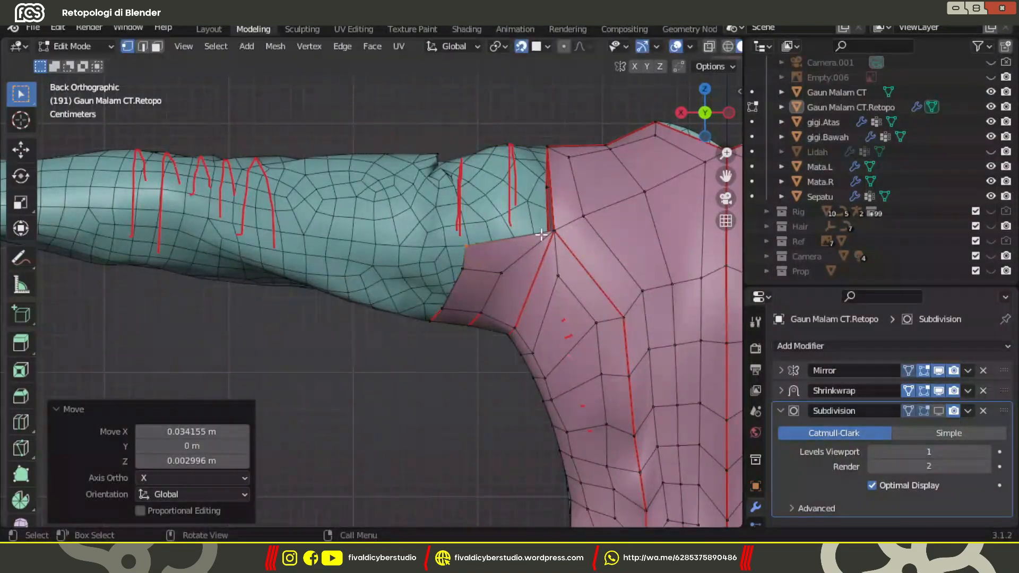
Extend the patch upward with a face joined to the armhole, subdivide its edge and reposition the new vertex.
key("e")
left_click(513, 202)
left_click(554, 231, "shift")
key("f")
key("2")
right_click(493, 233)
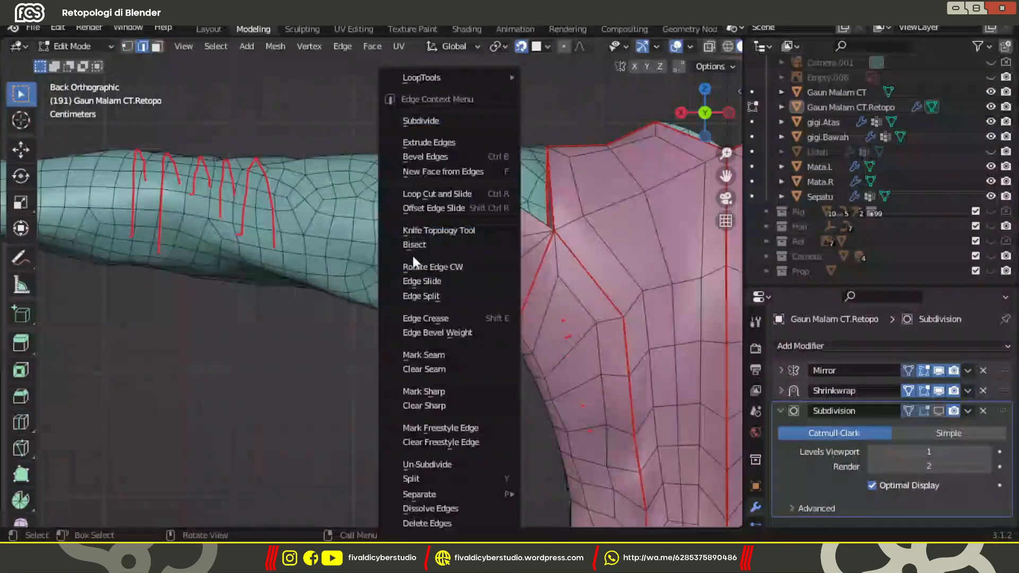
left_click(414, 120)
key("1")
key("g")
left_click(490, 241)
Extrude the patch's outer edges about 0.15 m along the back of the sleeve to the first elbow guide.
middle_click_drag(449, 255, 580, 272, "shift")
key("e")
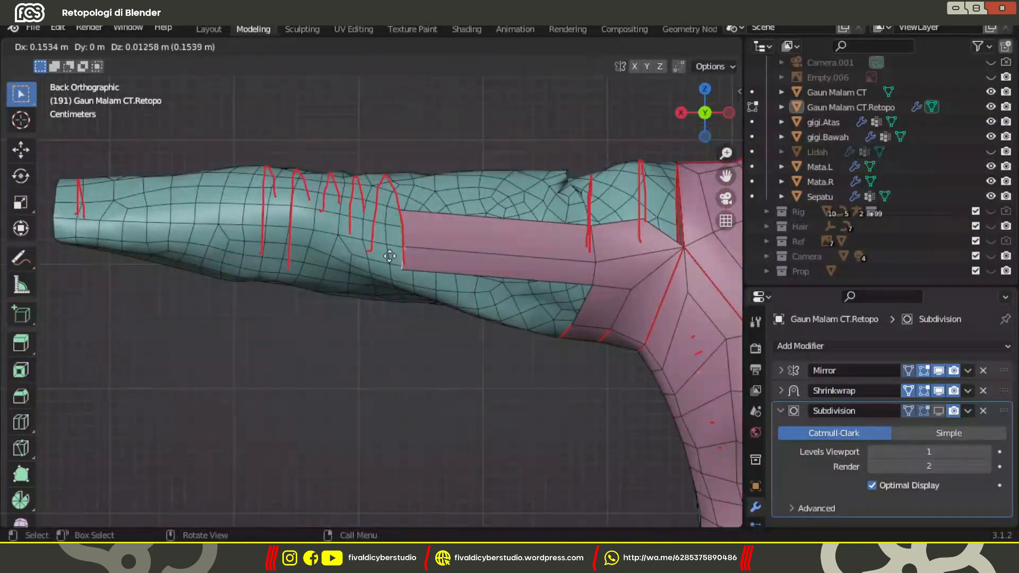
left_click(391, 257)
middle_click_drag(391, 256, 397, 293)
Extrude the back sleeve strip repeatedly through the remaining elbow guides and down to the cuff.
key("e")
left_click(451, 329)
mouse_move(460, 324)
middle_mouse_down()
mouse_move(484, 309)
mouse_move(451, 313)
middle_mouse_up()
key("e")
left_click(427, 314)
key("e")
left_click(434, 313)
key("e")
left_click(302, 295)
middle_click_drag(260, 284, 446, 270, "shift")
Switch to the Tweak selection tool and select the lengthwise edge loop of the back sleeve strip.
left_click_drag(21, 95, 53, 106)
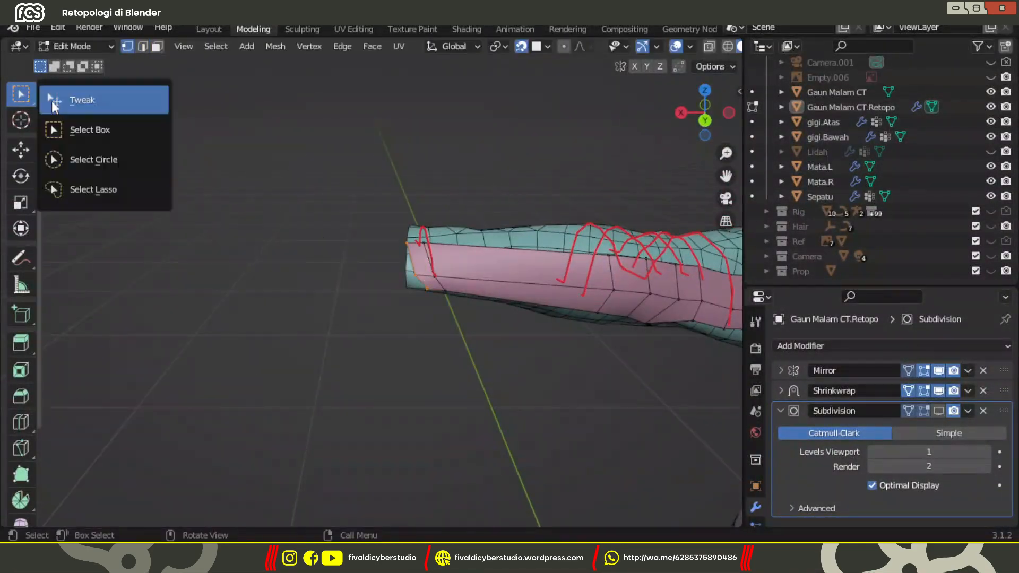
left_click(53, 106)
middle_click_drag(425, 297, 309, 161)
scroll(536, 198, "down", 3)
key("2")
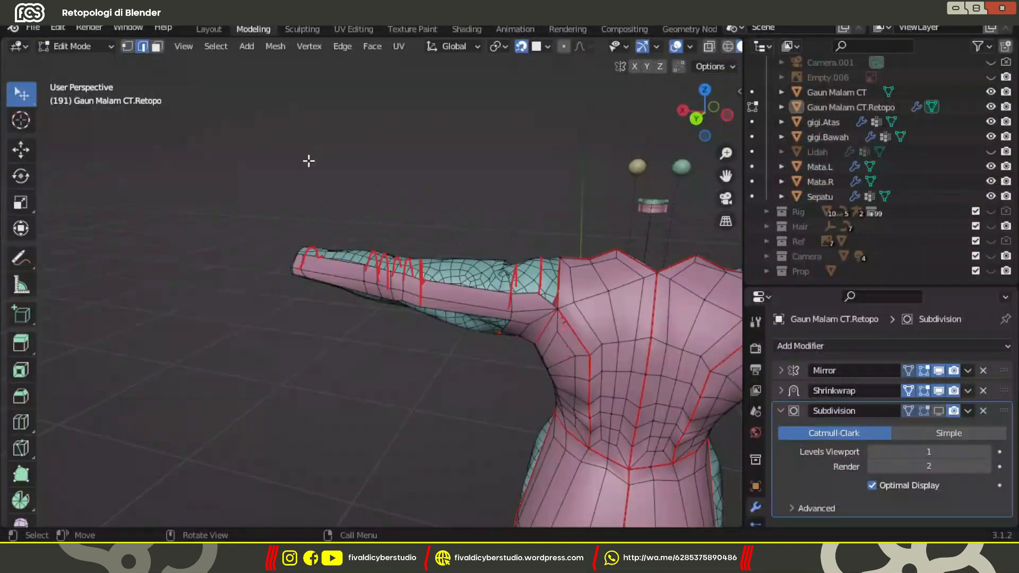
left_click(370, 282, "alt")
mouse_move(451, 280)
middle_mouse_down()
mouse_move(82, 56)
mouse_move(419, 94)
mouse_move(159, 223)
middle_mouse_up()
Remove the annotation guides from the sleeve and return to mesh editing.
key("Tab")
left_click(22, 258)
mouse_move(287, 314)
middle_mouse_down()
mouse_move(460, 256)
mouse_move(542, 347)
mouse_move(448, 277)
mouse_move(494, 191)
mouse_move(545, 391)
mouse_move(516, 289)
mouse_move(436, 324)
middle_mouse_up()
key("Tab")
Select the bordering vertices of the open gap on the sleeve's underside and fill them with a face.
left_click(535, 269)
right_click(552, 273)
left_click(488, 376)
key("1")
left_click(523, 296)
left_click(520, 321, "shift")
left_click(543, 295)
key("f")
scroll(371, 277, "down", 3)
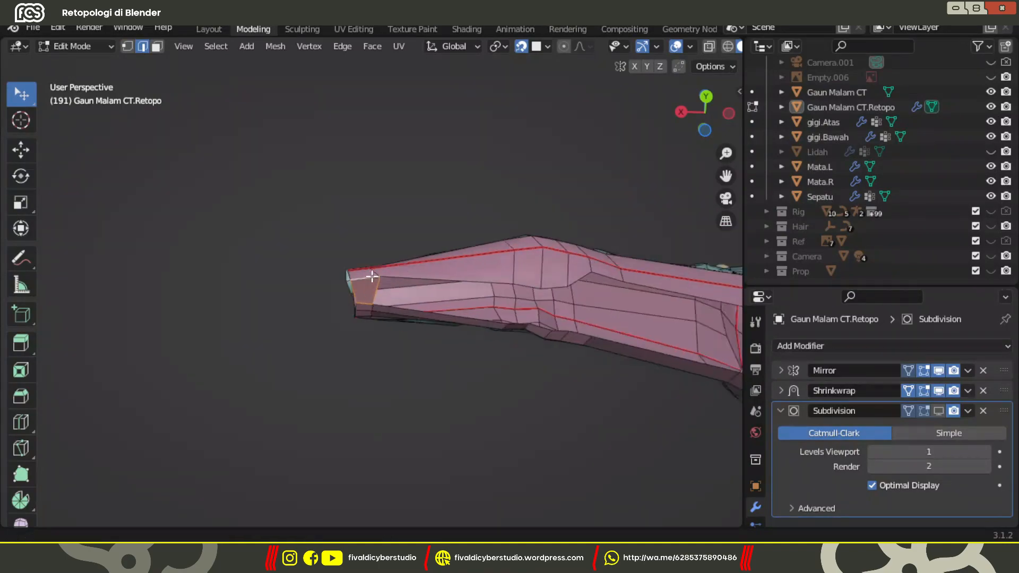
Fill the remaining open strip along the forearm's underside between the cuff and the elbow.
middle_click_drag(371, 277, 473, 148)
left_click(473, 144, "alt")
key("ctrl+f")
left_click(435, 225)
Move a lengthwise edge on the forearm's underside slightly to even out the new faces.
middle_click_drag(435, 225, 513, 248)
left_click(512, 248)
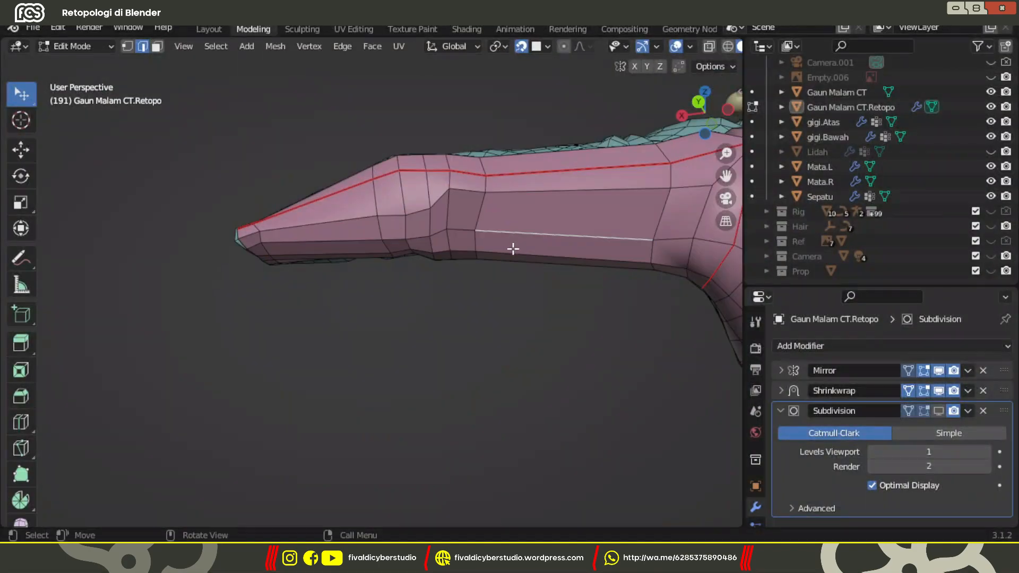
left_click_drag(313, 250, 309, 241)
middle_click_drag(310, 241, 473, 297)
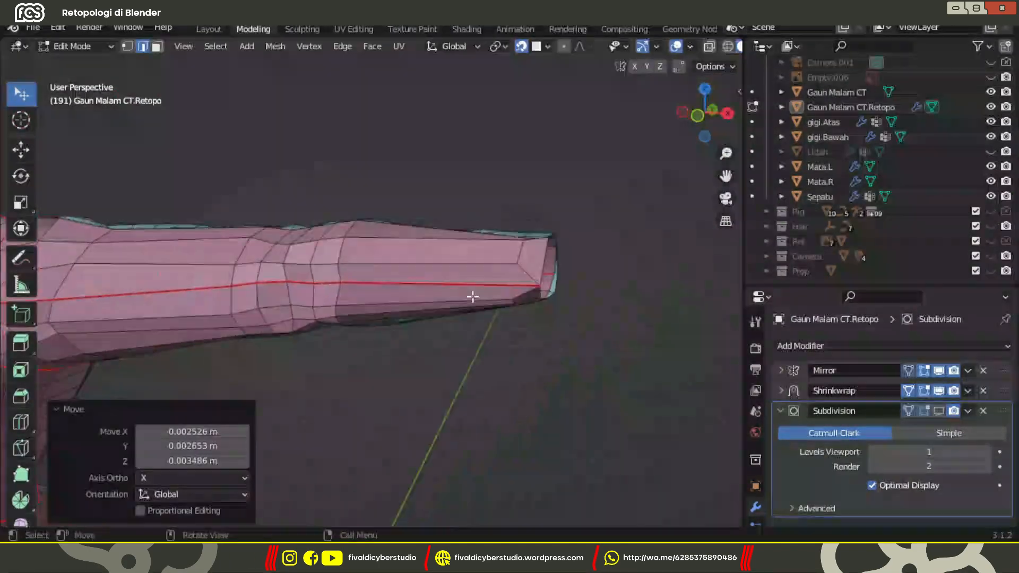
Smooth the selected forearm edge and an edge loop around the sleeve near the elbow with LoopTools Relax.
left_click(577, 292)
right_click(534, 284)
left_click(641, 132)
left_click(374, 247, "alt")
right_click(350, 250)
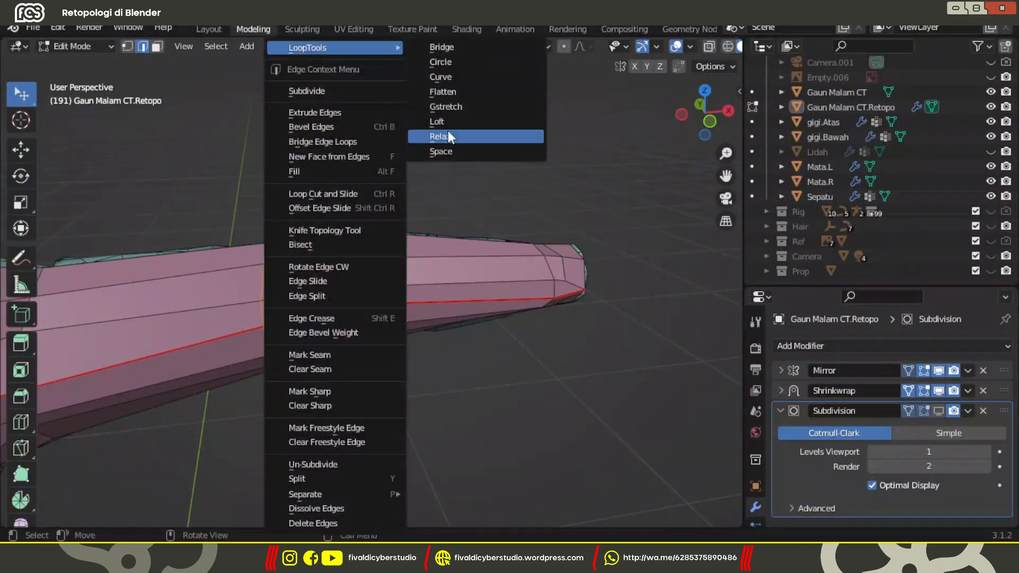
left_click(448, 136)
Select further neighbouring edge loops on the sleeve and even them out with LoopTools Relax.
left_click(441, 240, "alt")
middle_click_drag(371, 223, 385, 258)
left_click(379, 254, "alt+shift")
right_click(467, 250)
left_click(552, 143)
scroll(573, 271, "down", 4)
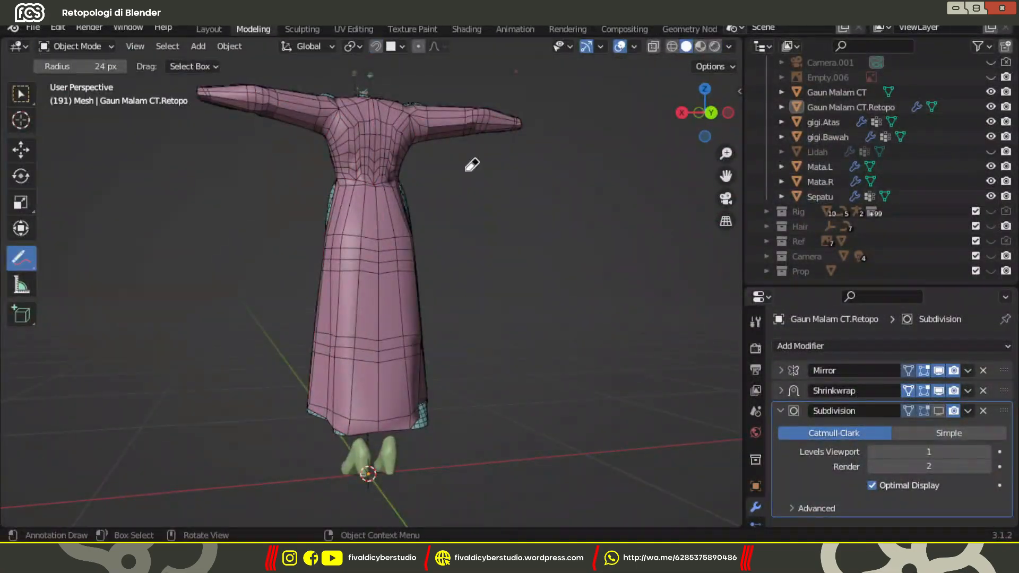
Apply the Shrinkwrap modifier on the dress mesh, remove the Subdivision modifier and return to the Select tool.
middle_click_drag(471, 164, 404, 223)
left_click(967, 390)
left_click(926, 412)
middle_click_drag(478, 265, 288, 300)
left_click(983, 388)
scroll(484, 281, "down", 3)
middle_click_drag(424, 276, 463, 296)
left_click(20, 95)
key("Tab")
middle_click_drag(318, 202, 396, 179)
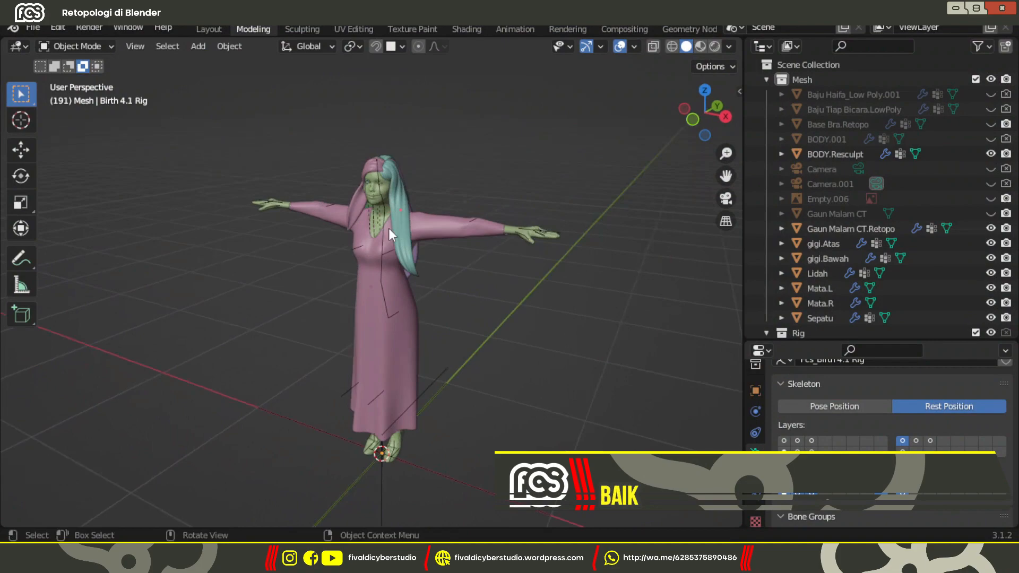
Set up Silk and Satin materials on the dress, selecting upper-body faces for Silk and inverting the face selection for Satin.
left_click(388, 228)
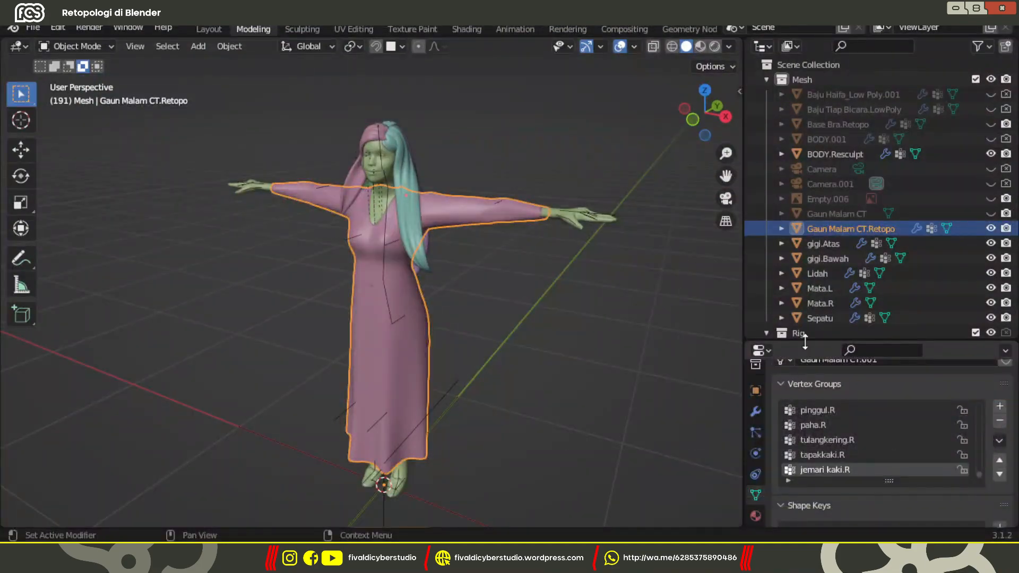
left_click(756, 441)
key("Tab")
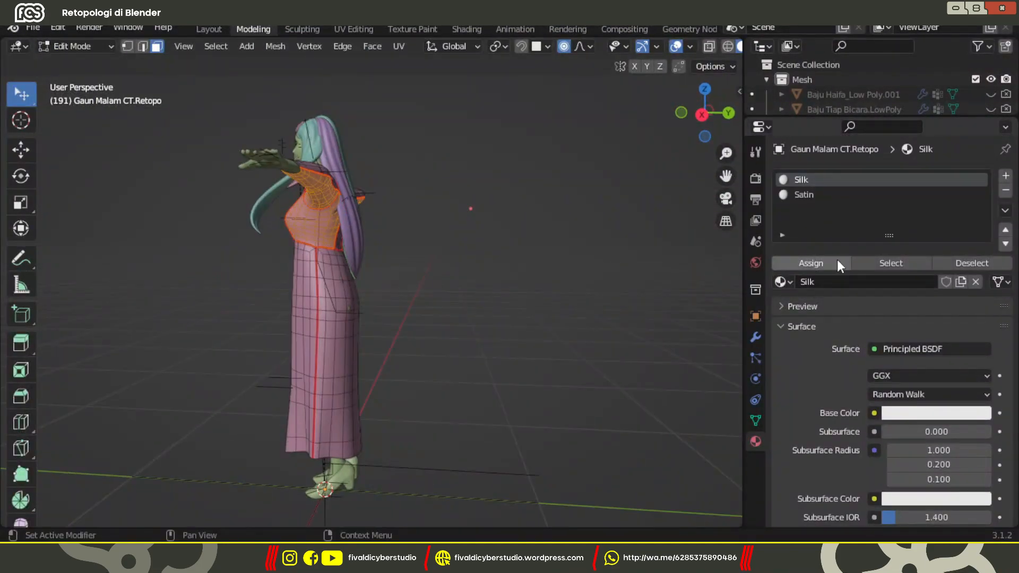
key("n")
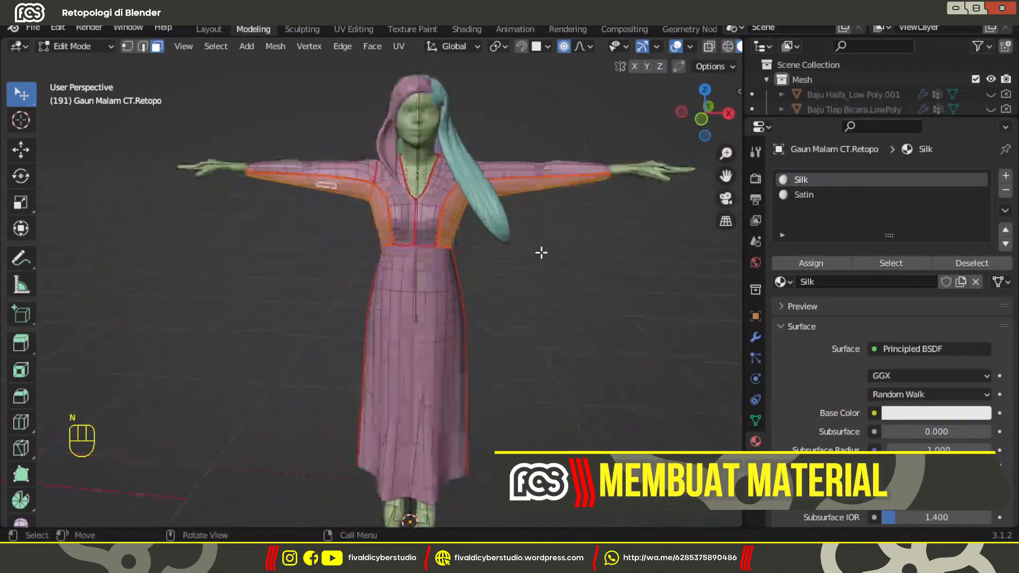
key("ctrl+i")
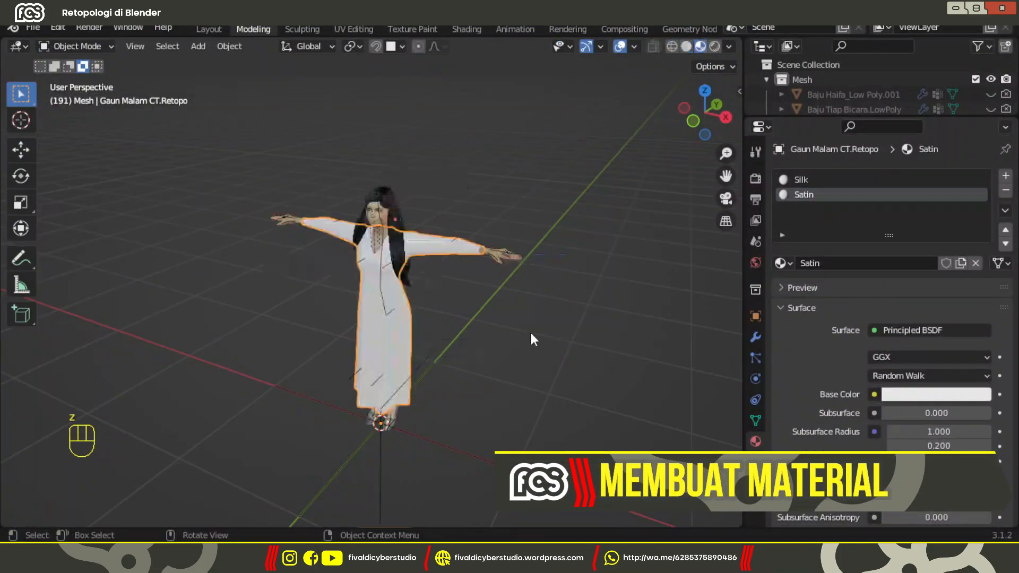
Darken the Satin material's base colour to black and preview the dress in another viewport shading mode.
scroll(530, 330, "up", 5)
left_click(958, 400)
left_click_drag(934, 357, 902, 356)
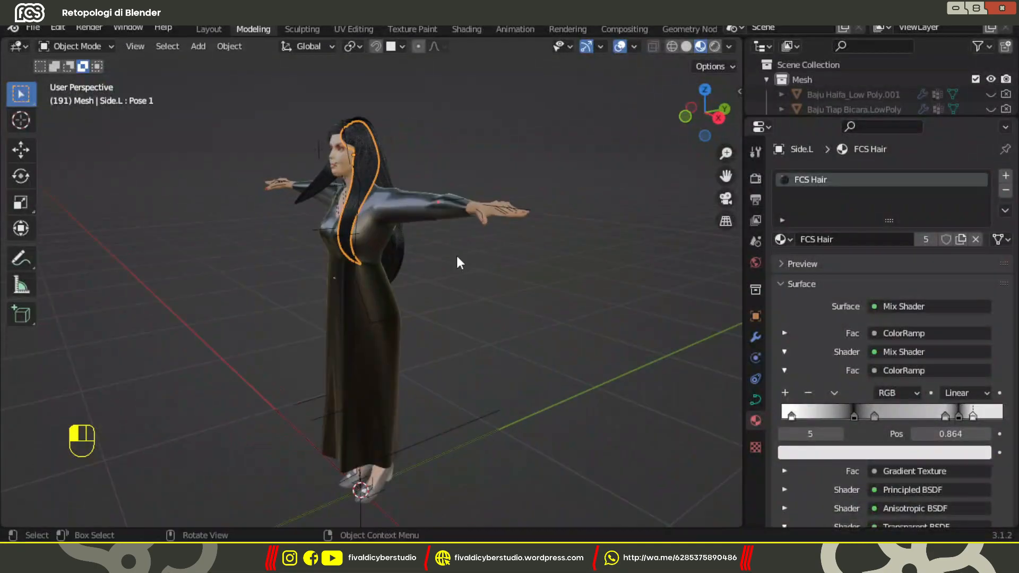
scroll(418, 223, "up", 5)
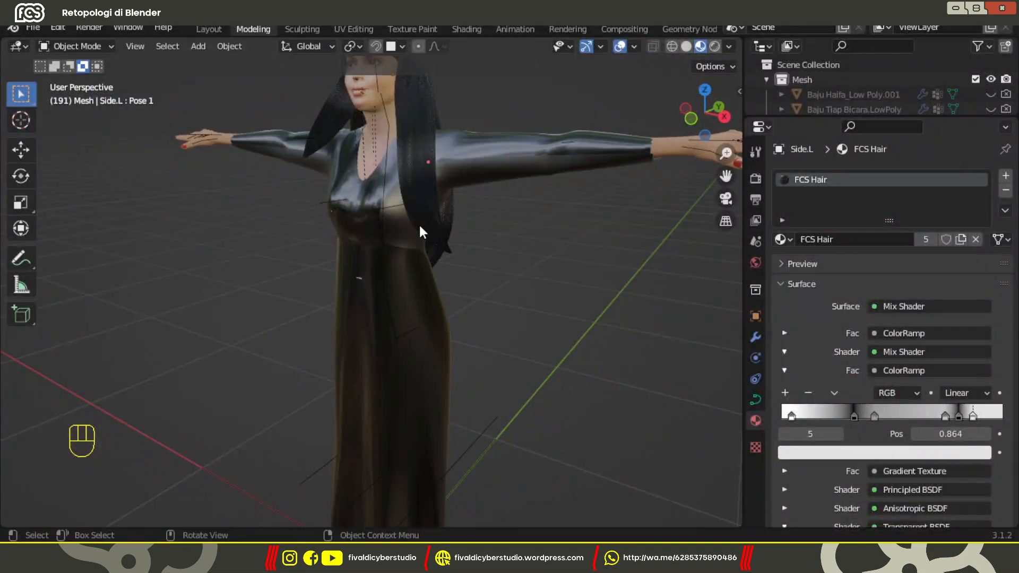
scroll(356, 287, "down", 5)
key("z")
left_click(402, 140)
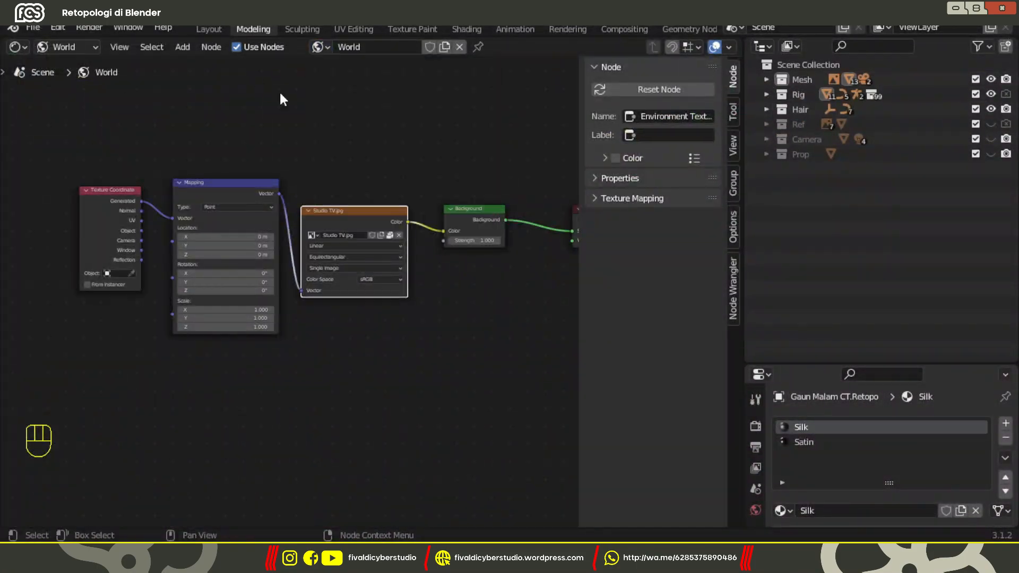
Add an Image Texture node for the normal map in the Silk material's node tree.
key("shift+a")
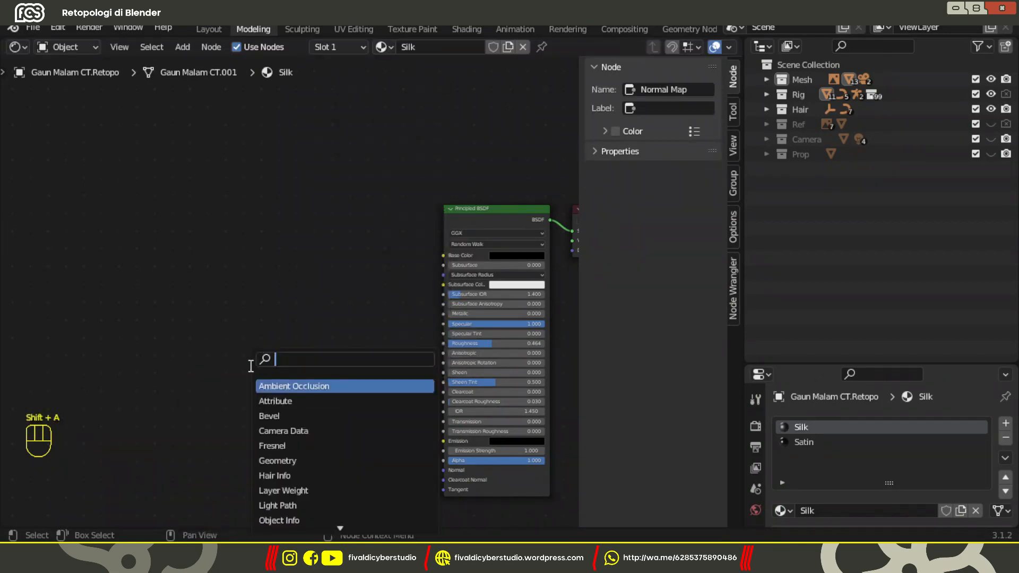
left_click(292, 431)
left_click(376, 462)
Load Kain Kanvas_Normal.png from the project's textures folder into the image texture node.
left_click(159, 422)
left_click(156, 436)
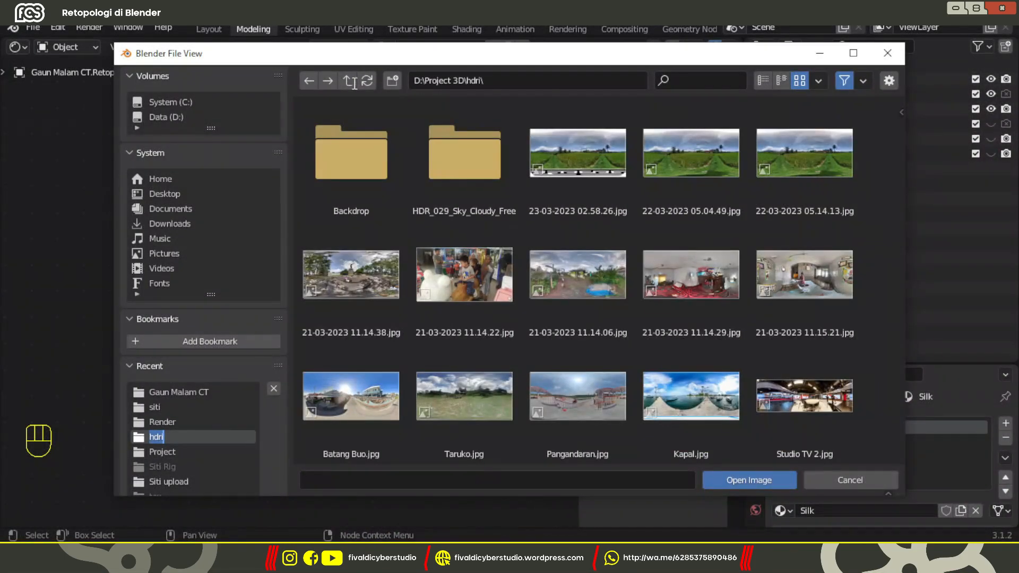
left_click(348, 80)
double_click(350, 154)
double_click(435, 178)
scroll(610, 288, "down", 5)
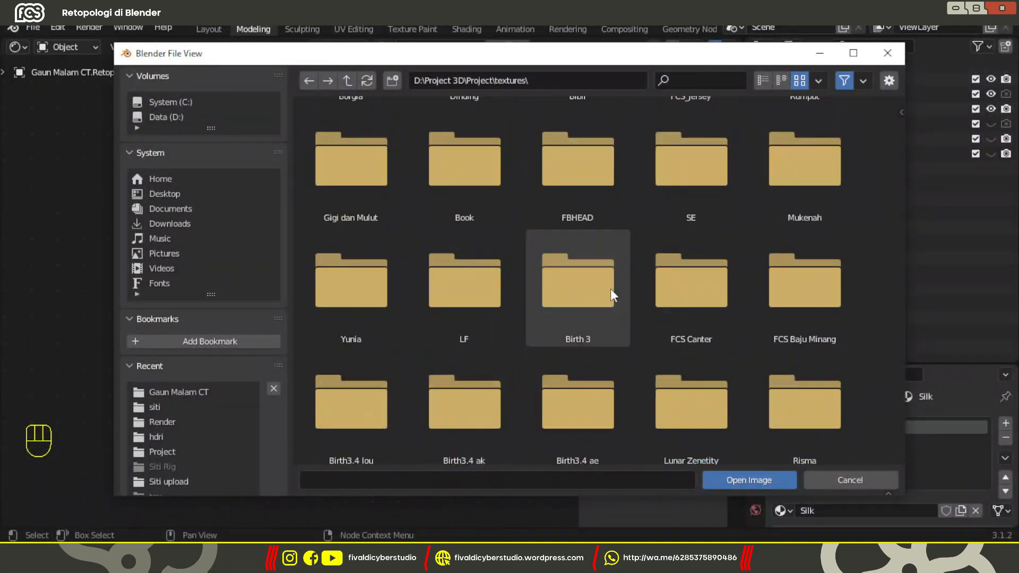
scroll(610, 288, "up", 4)
scroll(552, 215, "down", 4)
double_click(549, 215)
left_click(465, 145)
left_click(748, 479)
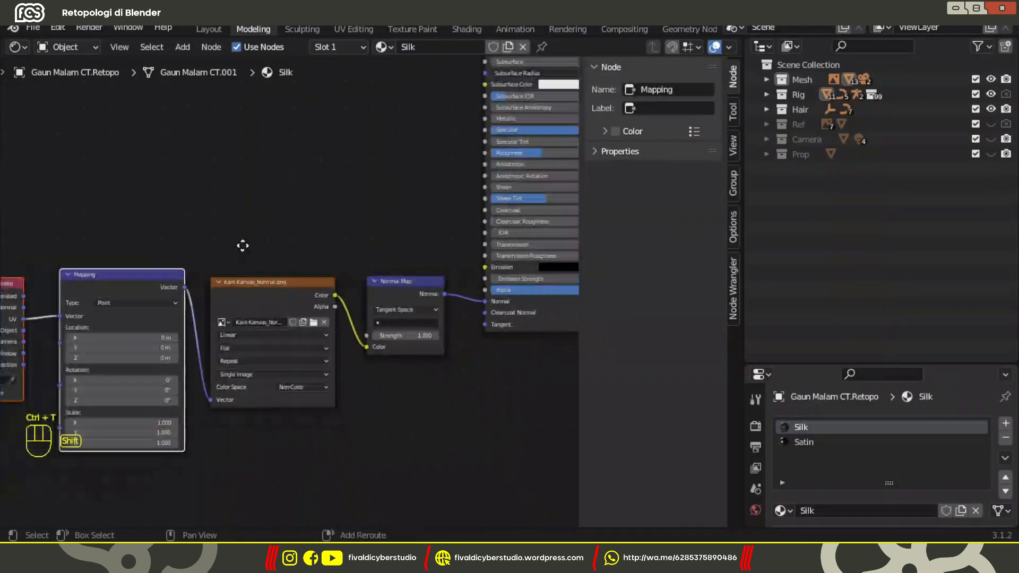
Unwrap the whole dress mesh along its seams and bring up its layout in the UV Editor.
left_click(16, 47)
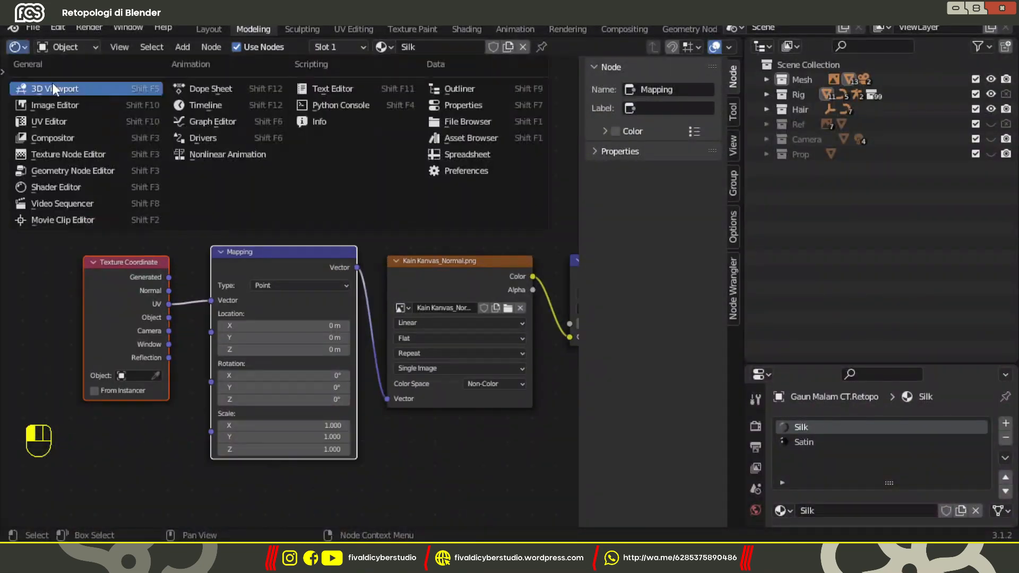
left_click(58, 87)
left_click(16, 47)
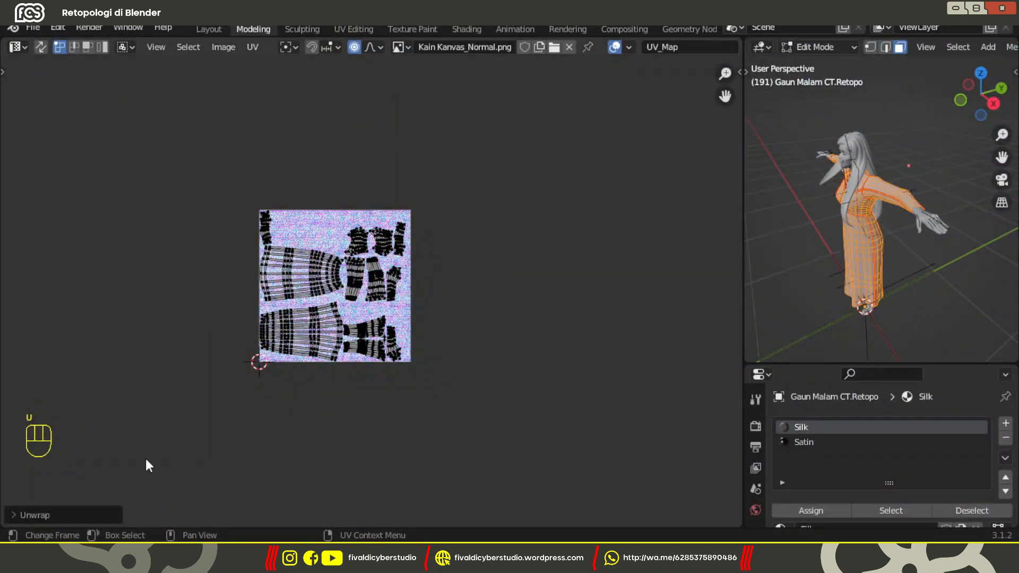
scroll(480, 307, "up", 4)
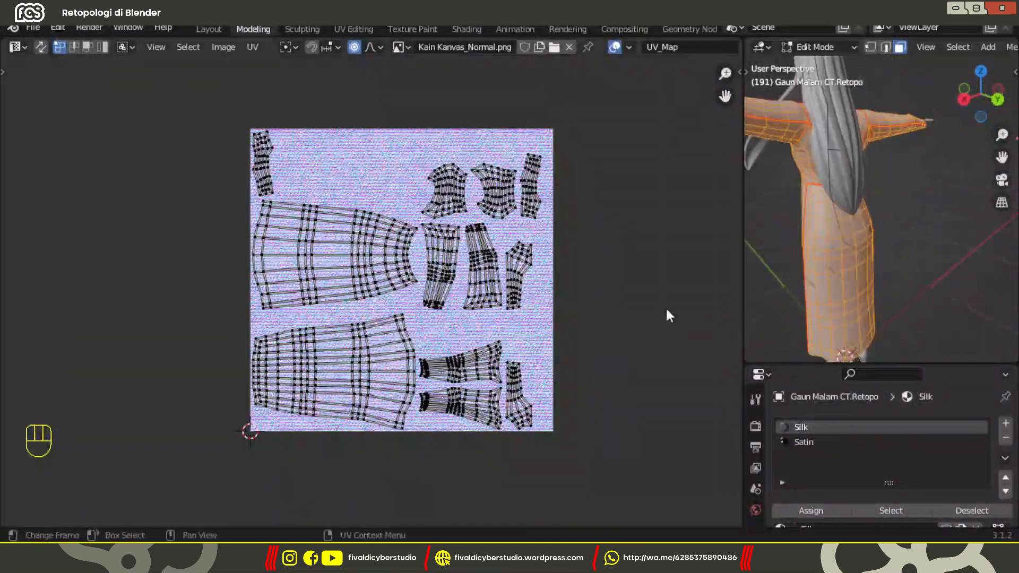
scroll(667, 310, "up", 2)
middle_click_drag(699, 295, 598, 275, "shift")
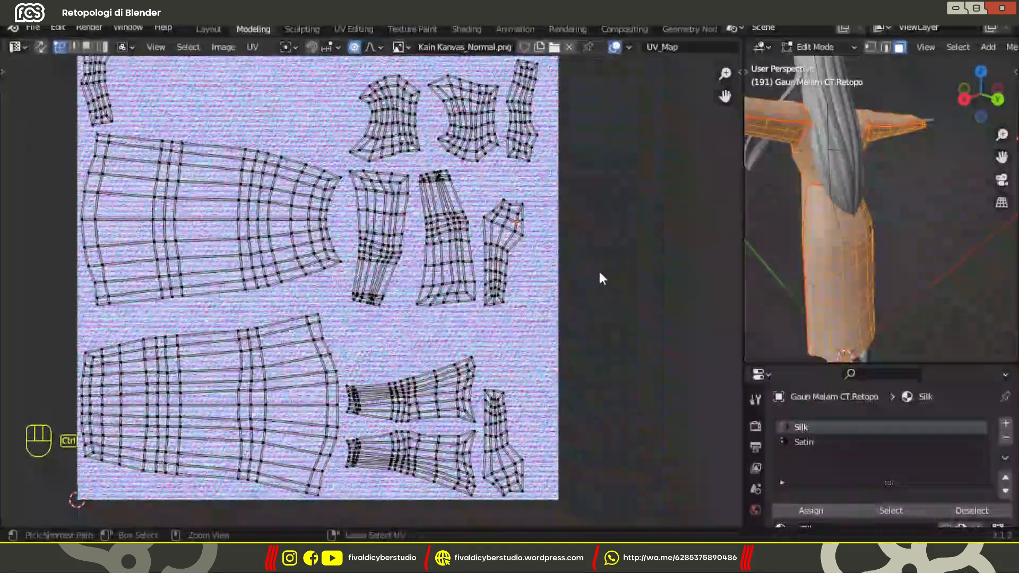
Mirror one narrow side-panel UV island, rotate it 180° and stack the matching pair of islands on each other.
key("l")
right_click(518, 265)
left_click(477, 321)
type("r180")
key("Return")
key("g")
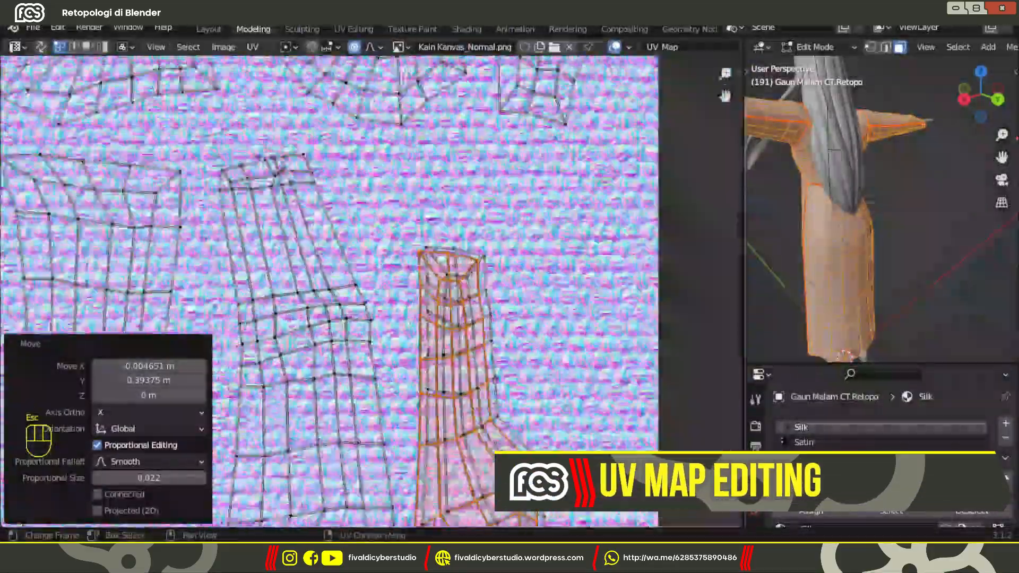
key("g")
left_click(600, 286)
scroll(614, 277, "down", 5)
middle_click_drag(614, 277, 739, 269)
Mirror the middle sleeve UV island on X, rotate it 180° and place it over the matching sleeve island.
left_click(491, 302)
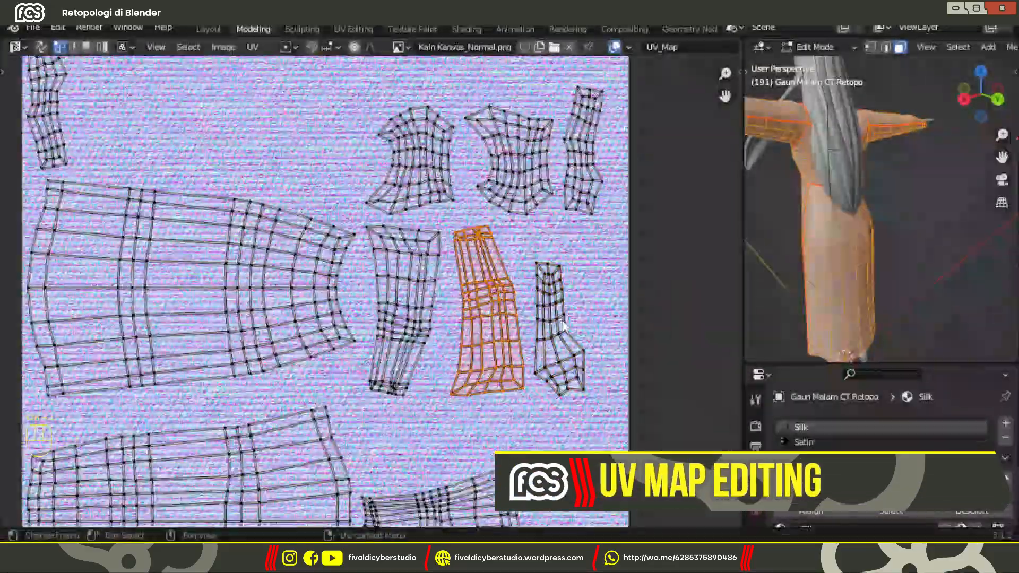
key("ctrl+m")
key("x")
key("r")
key("1")
key("8")
key("0")
key("Return")
scroll(467, 306, "up", 5)
key("g")
key("x")
left_click(376, 306)
scroll(376, 306, "down", 5)
Select the second bodice UV island, mirror it and rotate it 180°.
left_click(623, 334)
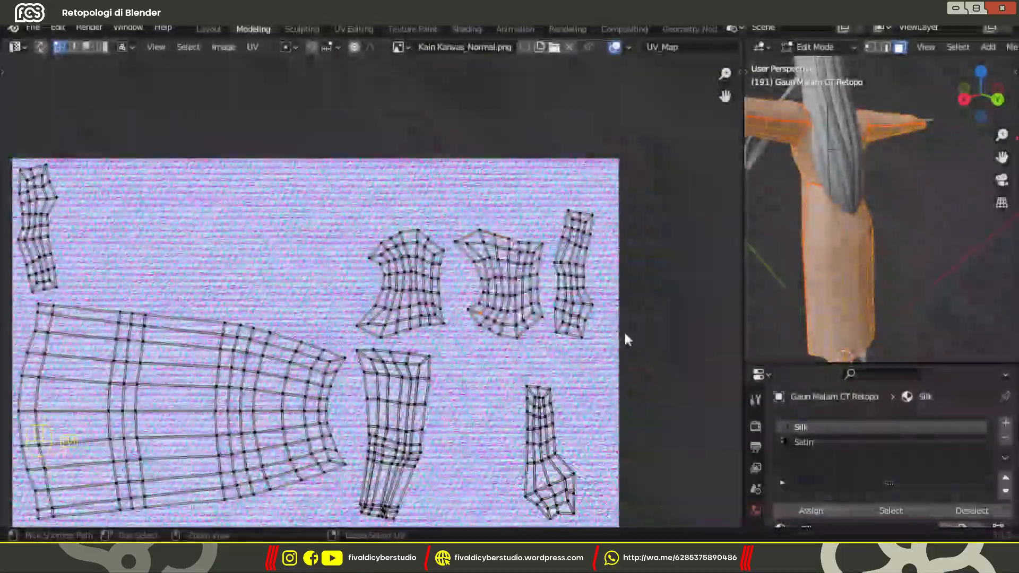
key("l")
right_click(517, 312)
left_click(517, 312)
key("r")
key("1")
key("8")
key("0")
key("Return")
Move the mirrored bodice island onto its counterpart and fine-tune its vertical alignment.
middle_click_drag(511, 261, 496, 314, "shift")
key("g")
scroll(398, 313, "up", 7)
left_click(377, 303)
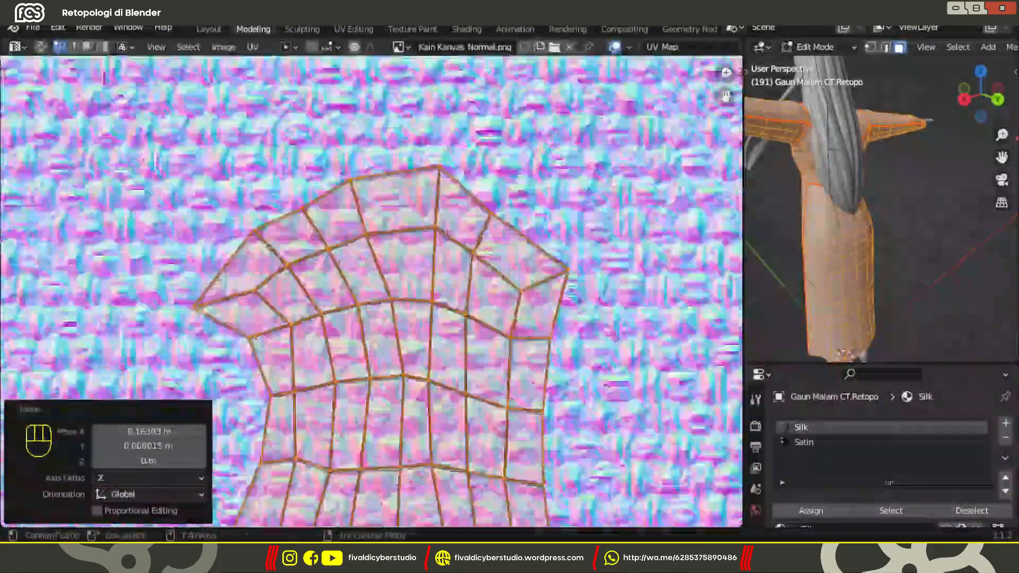
scroll(401, 276, "up", 2)
key("g")
key("y")
left_click(401, 278)
scroll(384, 188, "down", 10)
Rotate the small upper strip island beside the skirt 180° and align it over its twin across the texture.
left_click(92, 158)
key("r")
key("1")
key("8")
key("0")
key("Return")
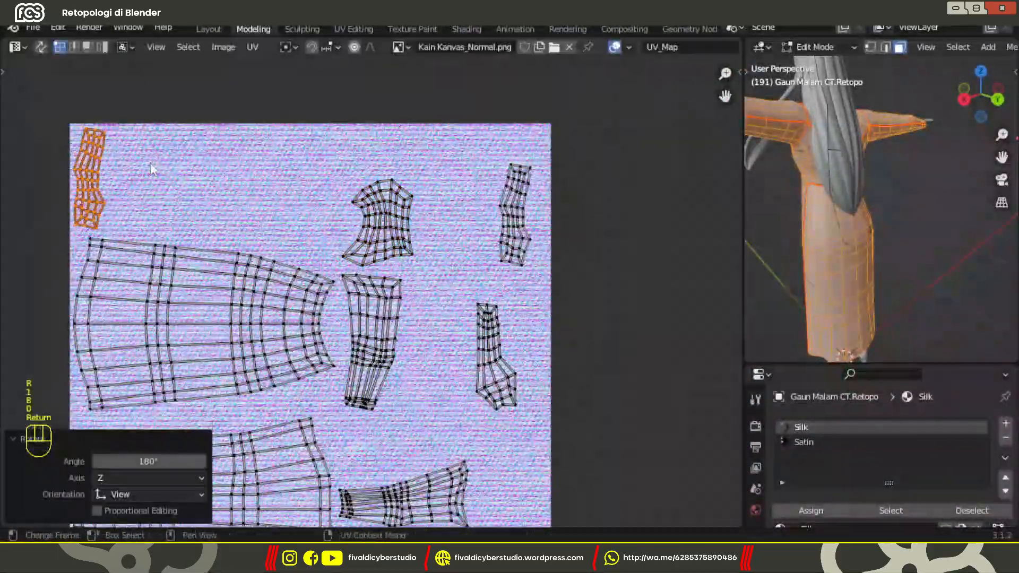
key("g")
left_click(598, 205)
scroll(470, 246, "up", 8)
key("g")
left_click(409, 145)
scroll(451, 143, "down", 11)
Select the upper of the two horizontal sleeve islands, mirror it and rotate it 180°.
scroll(368, 436, "up", 5)
key("l")
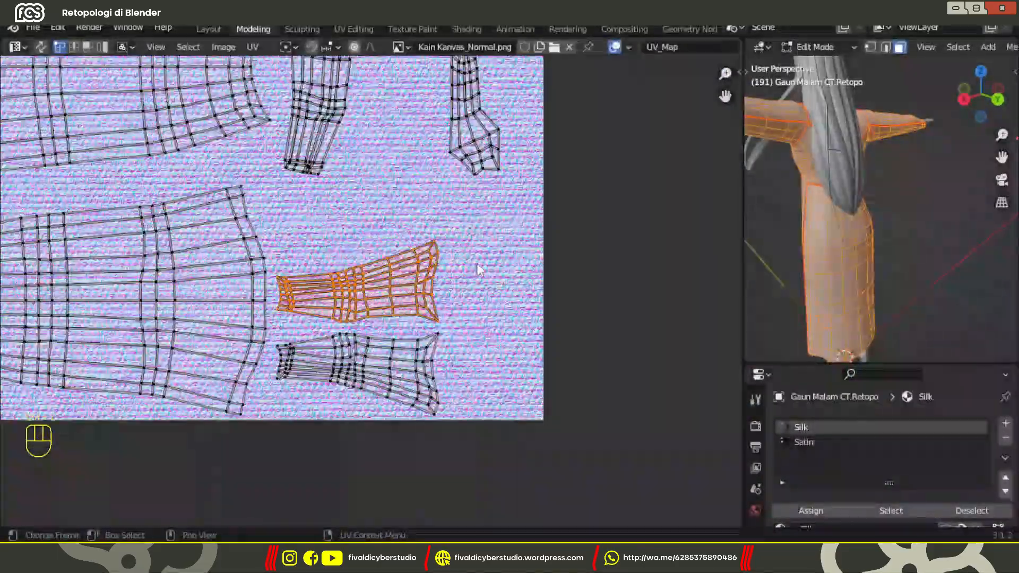
scroll(477, 269, "up", 3)
right_click(493, 252)
left_click(493, 252)
key("r")
key("1")
key("8")
key("0")
key("Return")
Move the flipped horizontal sleeve island onto its matching island and align their corners precisely.
key("g")
left_click(480, 393)
scroll(404, 328, "up", 6)
key("g")
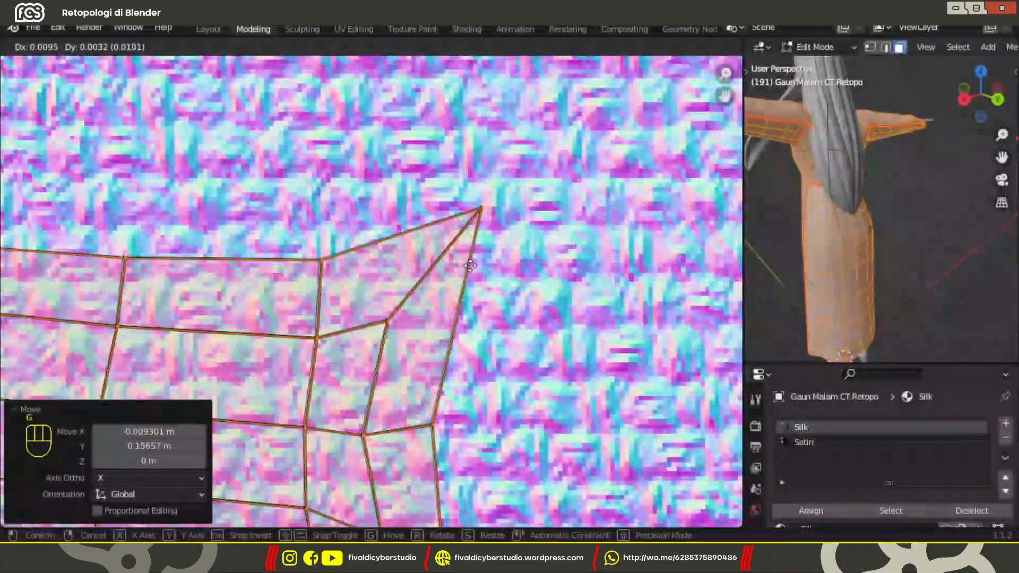
left_click(613, 369)
scroll(613, 369, "down", 11)
Try to mirror the lower skirt UV island on X and rotate it 180°.
left_click(542, 245)
key("ctrl+l")
key("ctrl+s")
middle_click_drag(425, 249, 530, 359, "shift")
right_click(530, 237)
left_click(529, 237)
key("r")
key("1")
key("8")
key("0")
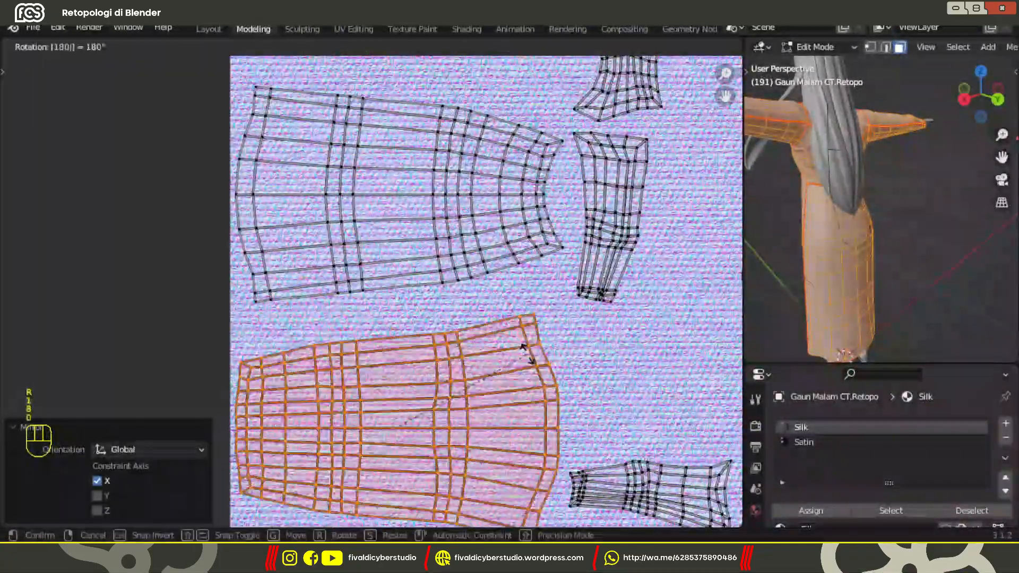
right_click(529, 358)
scroll(533, 318, "down", 3)
key("ctrl+z")
key("ctrl+z")
Scale up all UV islands together and reposition the two skirt islands inside the texture area.
left_click(574, 325)
key("a")
key("s")
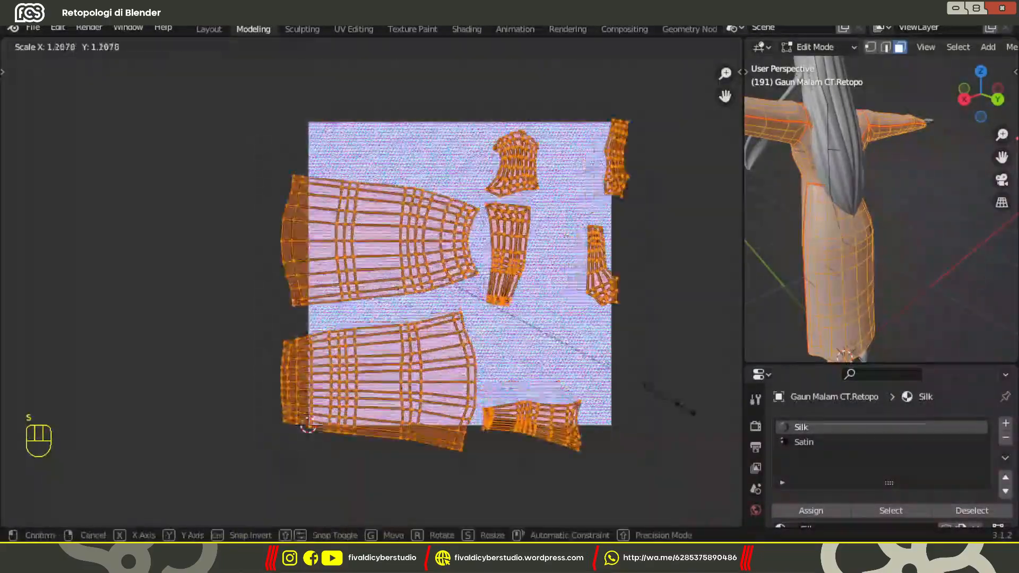
left_click(587, 298)
middle_click_drag(586, 298, 446, 341, "shift")
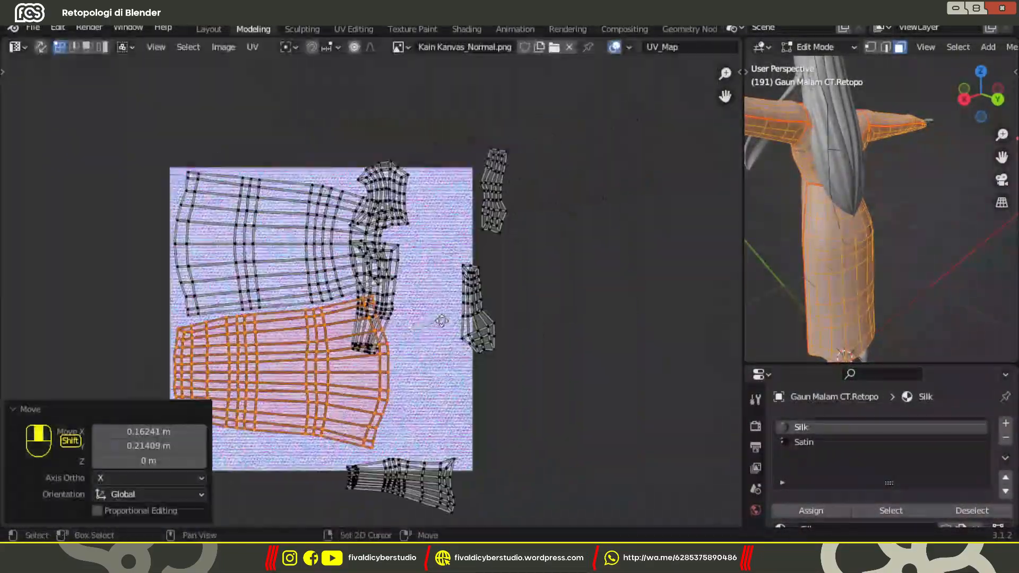
scroll(364, 186, "up", 2)
Move the bodice UV island clear of the skirt into the upper corner of the texture.
left_click_drag(374, 139, 446, 204)
key("ctrl+l")
key("g")
left_click(514, 254)
Place the vertical sleeve island under the bodice island and the narrow side-panel island below the sleeve.
left_click(389, 244)
key("ctrl+l")
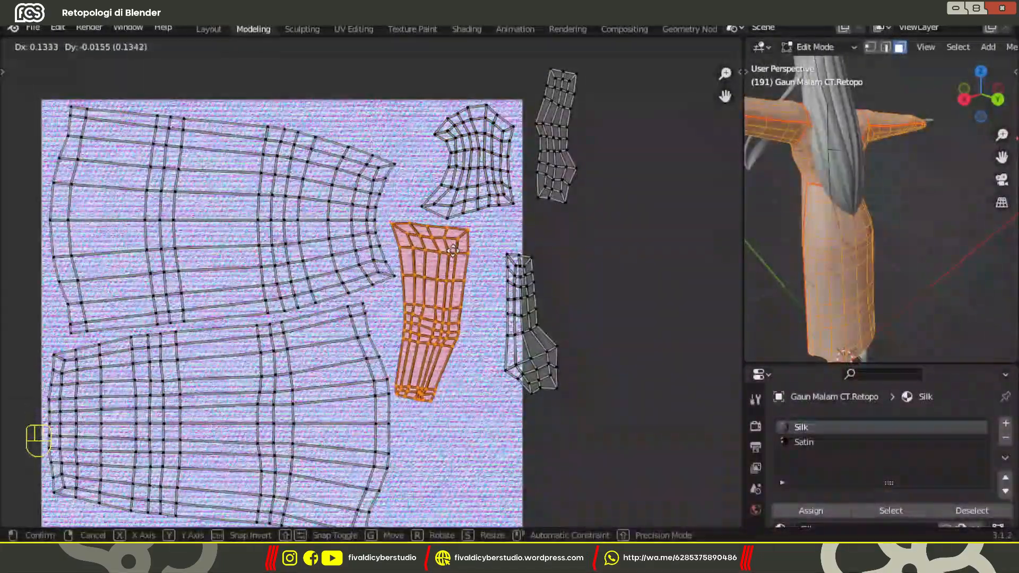
left_click(453, 251)
middle_click_drag(591, 237, 537, 239)
left_click_drag(538, 238, 448, 286)
Rotate the horizontal sleeve UV island 180° and place it in the lower-left corner of the texture, beneath the lower skirt island.
middle_click_drag(508, 423, 742, 199, "shift")
scroll(507, 423, "up", 1)
left_click_drag(660, 367, 728, 431)
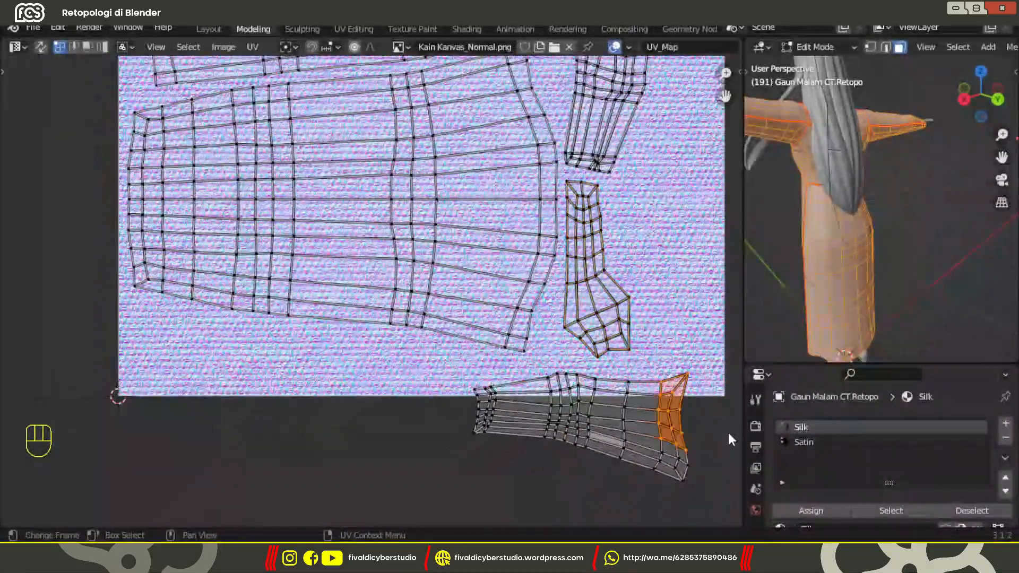
key("ctrl+l")
key("r")
key("1")
key("8")
key("0")
key("Return")
key("h")
key("ctrl+z")
middle_click_drag(474, 391, 553, 376, "shift")
key("g")
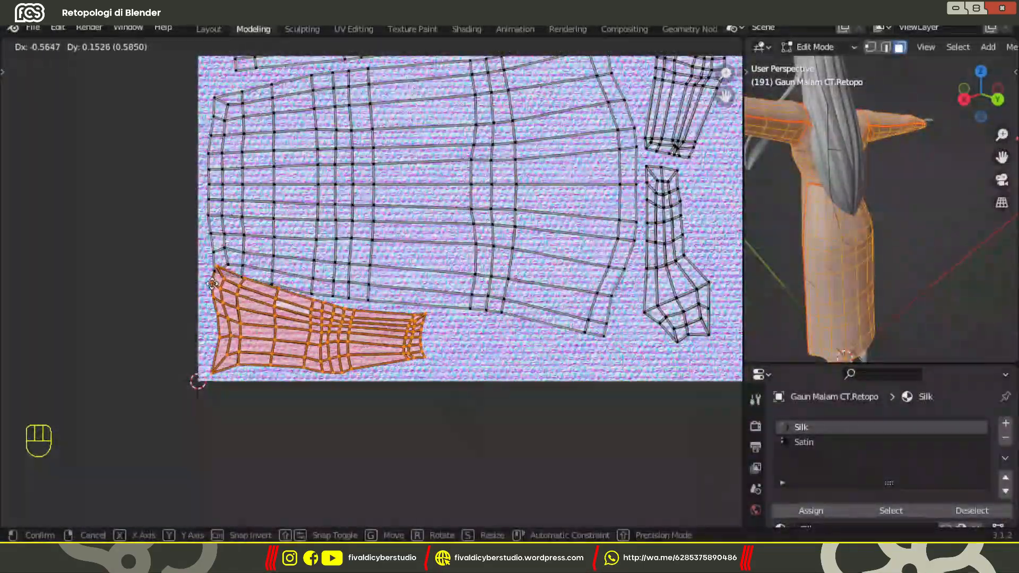
left_click(212, 284)
Move the remaining narrow side-panel UV island inside the texture, beside the vertical sleeve and the other side panel.
scroll(371, 239, "down", 2)
left_click_drag(630, 108, 583, 186)
key("ctrl+l")
key("g")
left_click(552, 405)
Reposition the upper skirt island within the texture and shift the lower skirt island sideways, away from the texture's left edge.
middle_click_drag(373, 218, 453, 212, "shift")
key("ctrl+l")
scroll(453, 211, "up", 2)
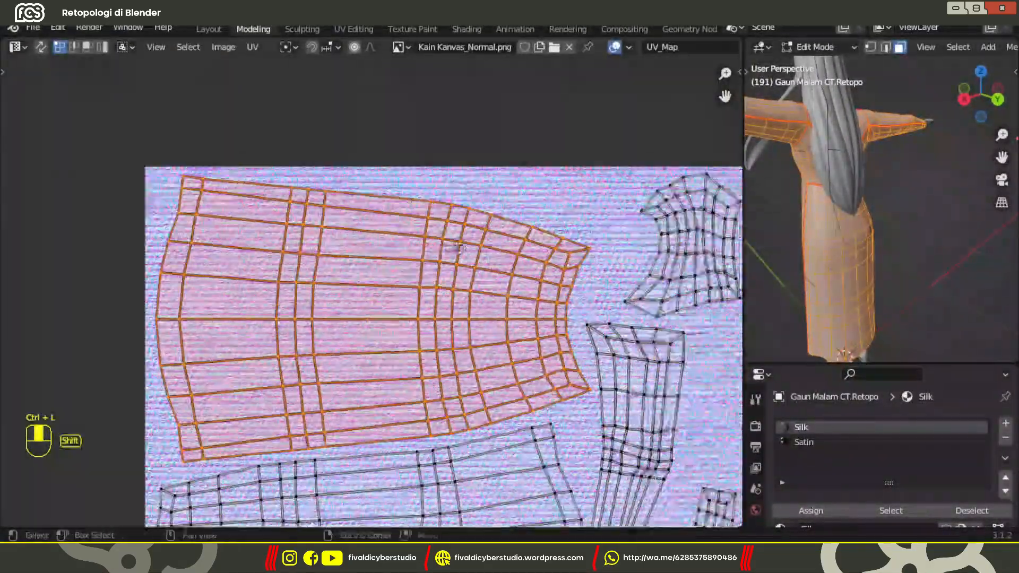
middle_click_drag(459, 247, 490, 64, "shift")
key("g")
left_click(485, 64)
left_click(582, 255)
key("ctrl+l")
key("g")
left_click(618, 256)
Shift the vertical sleeve and side-panel islands clear of the lower skirt, and adjust the bodice island above them.
middle_click_drag(617, 256, 419, 99, "shift")
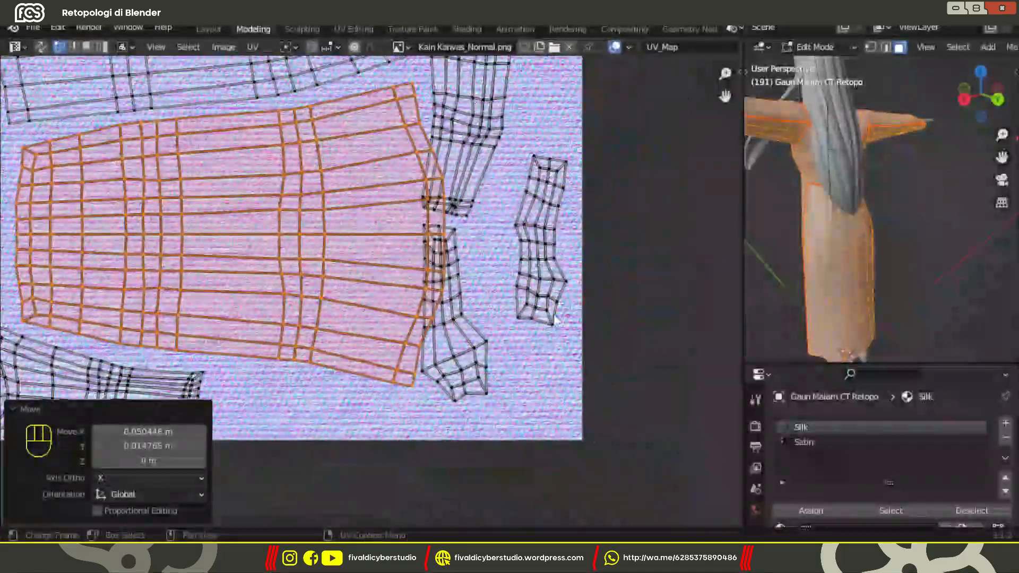
left_click(570, 400)
middle_click_drag(530, 160, 492, 346)
left_click_drag(484, 179, 449, 236)
left_click(531, 234)
middle_click_drag(518, 60, 505, 216)
left_click(504, 216)
key("ctrl+l")
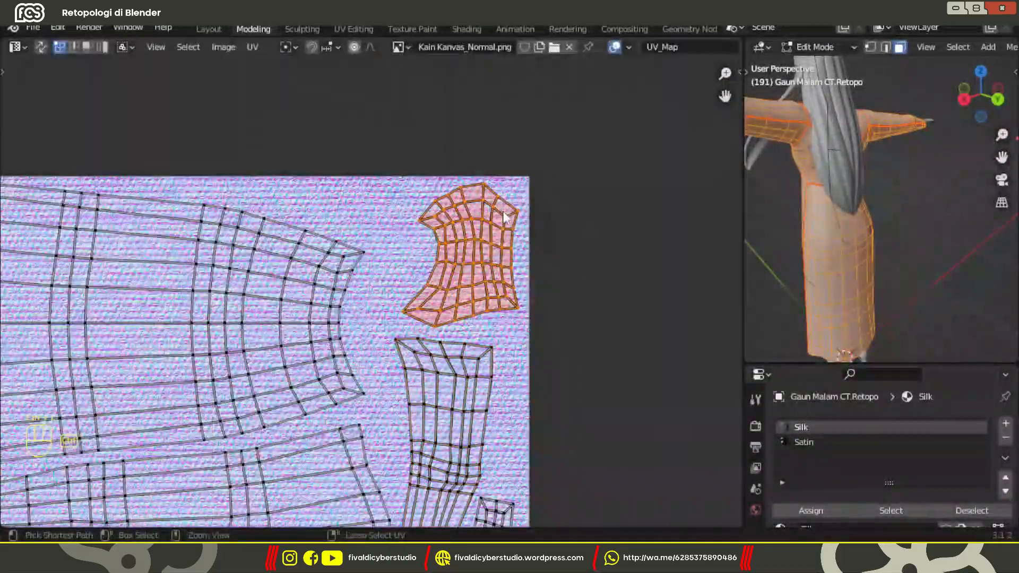
scroll(616, 129, "down", 2)
scroll(318, 112, "up", 3)
Nudge the upper and lower skirt islands to even out the gaps around them and finish the UV packing.
left_click(261, 182)
key("ctrl+l")
key("g")
left_click(271, 185)
key("g")
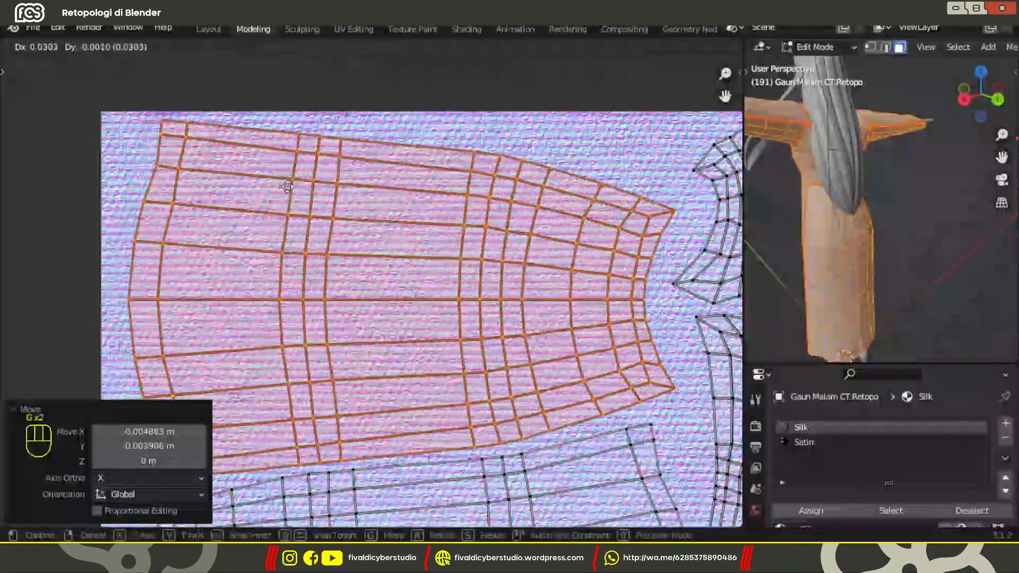
left_click(289, 182)
middle_click_drag(347, 365, 429, 81, "shift")
scroll(429, 80, "up", 2)
left_click(441, 356)
key("ctrl+l")
left_click(334, 457)
scroll(335, 457, "down", 5)
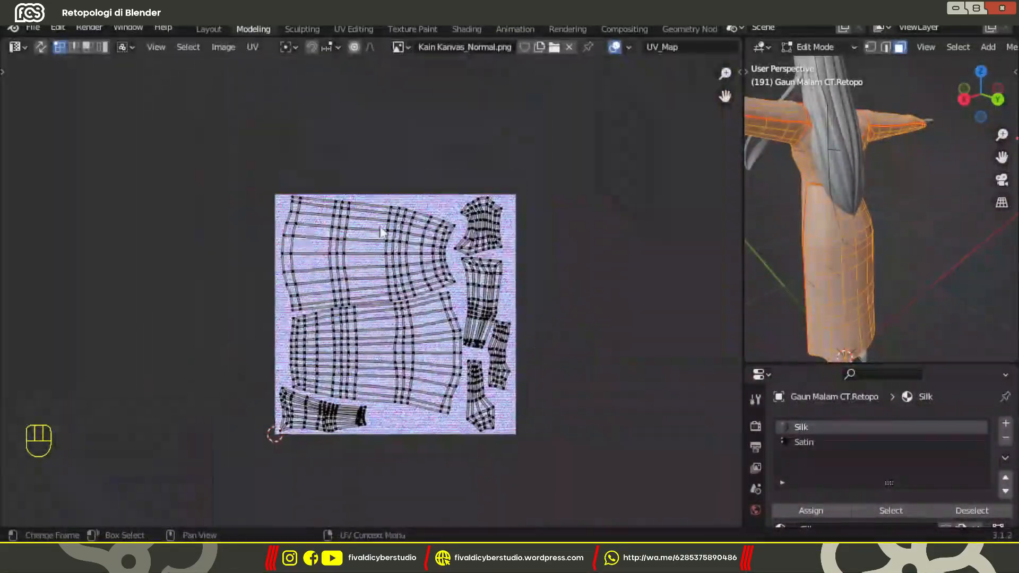
Replace the UV editor with a 3D viewport and turn the properties area into an enlarged Shader Editor.
left_click(17, 47)
left_click(55, 89)
scroll(562, 232, "up", 4)
left_click_drag(743, 338, 571, 343)
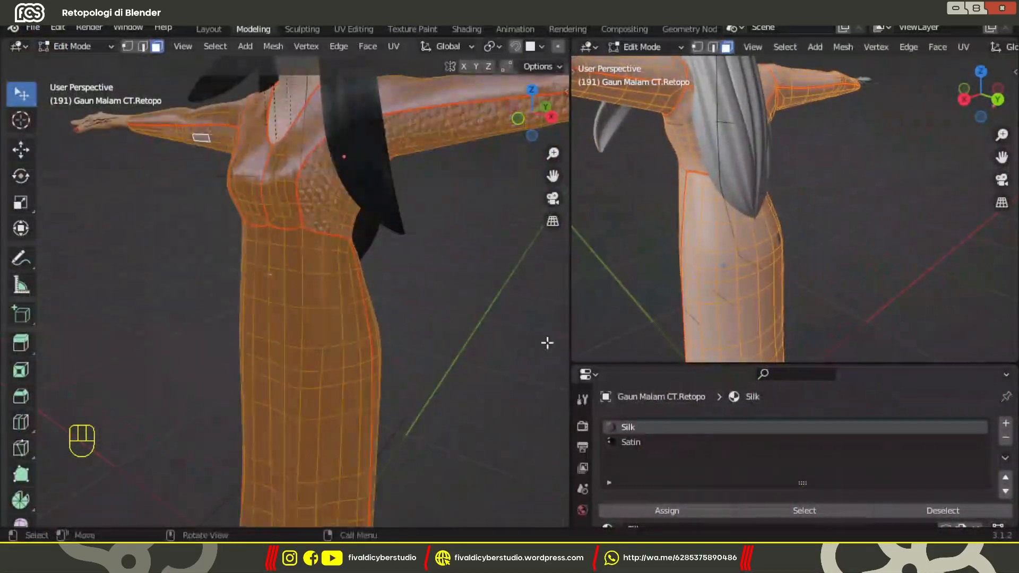
left_click(587, 374)
left_click(104, 324)
left_click_drag(796, 364, 795, 85)
Set the Silk material's Mapping node scale to 100 on X and Y, and reduce the X scale to 50.
scroll(795, 226, "down", 3)
scroll(705, 430, "up", 8)
left_click(679, 296)
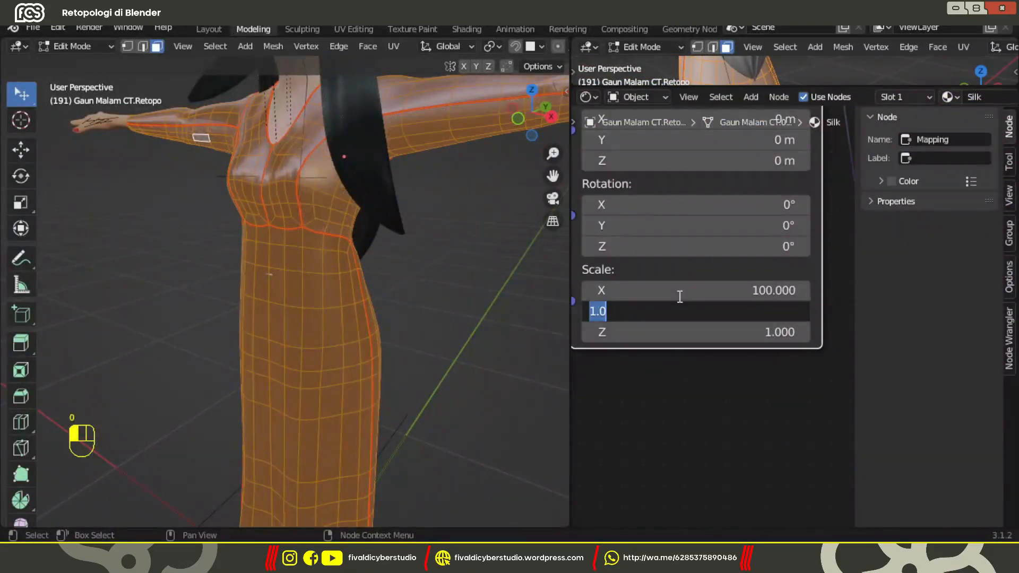
left_click(444, 172)
scroll(444, 172, "up", 5)
middle_click_drag(444, 172, 379, 376, "shift")
left_click(742, 311)
type("100")
key("Return")
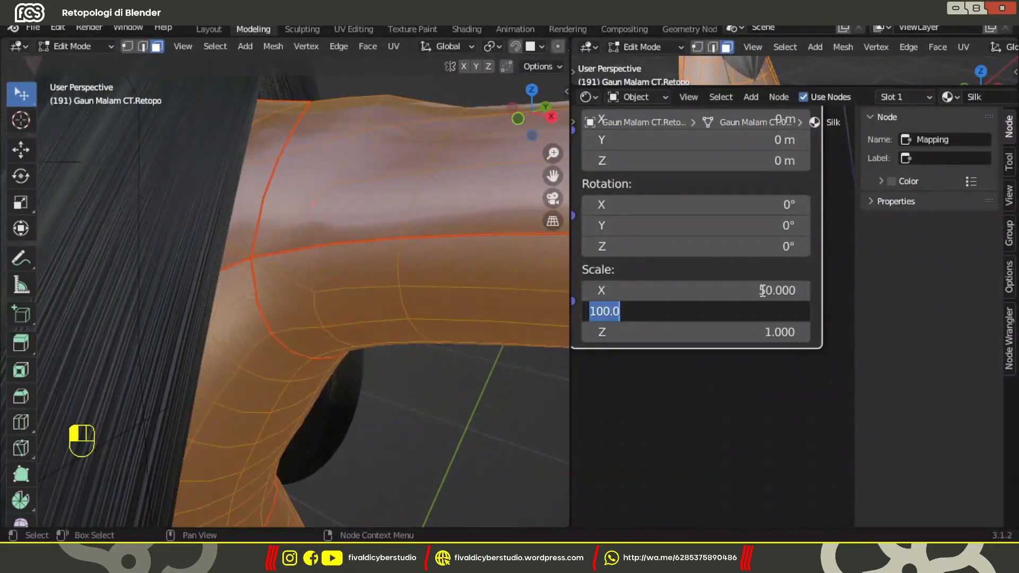
Copy the Silk material's texture coordinate, mapping, image texture and normal map nodes.
scroll(439, 332, "down", 8)
scroll(717, 221, "down", 9)
middle_click_drag(716, 221, 676, 232, "shift")
left_click_drag(817, 402, 625, 202)
key("ctrl+c")
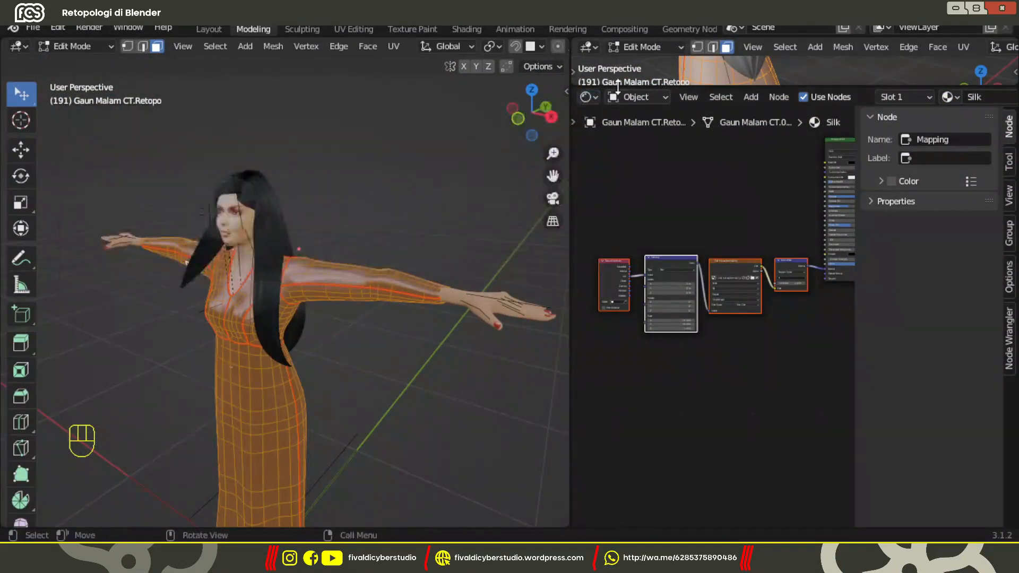
Paste the copied nodes into the Satin material and connect the Normal Map to the shader's Normal input.
left_click_drag(607, 85, 607, 135)
left_click(587, 46)
left_click(486, 100)
scroll(808, 291, "up", 4)
left_click_drag(664, 316, 715, 326)
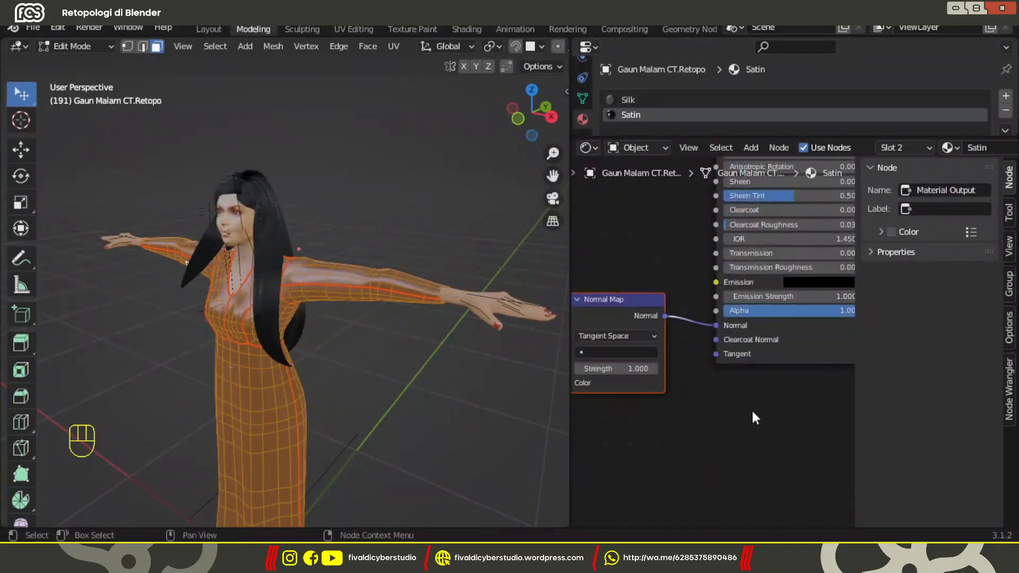
Deselect the dress faces, return to Object Mode to inspect the material close up, and save the file.
key("alt+a")
scroll(376, 273, "up", 6)
scroll(376, 274, "down", 10)
left_click(75, 46)
left_click(75, 62)
scroll(344, 286, "up", 10)
scroll(345, 282, "up", 2)
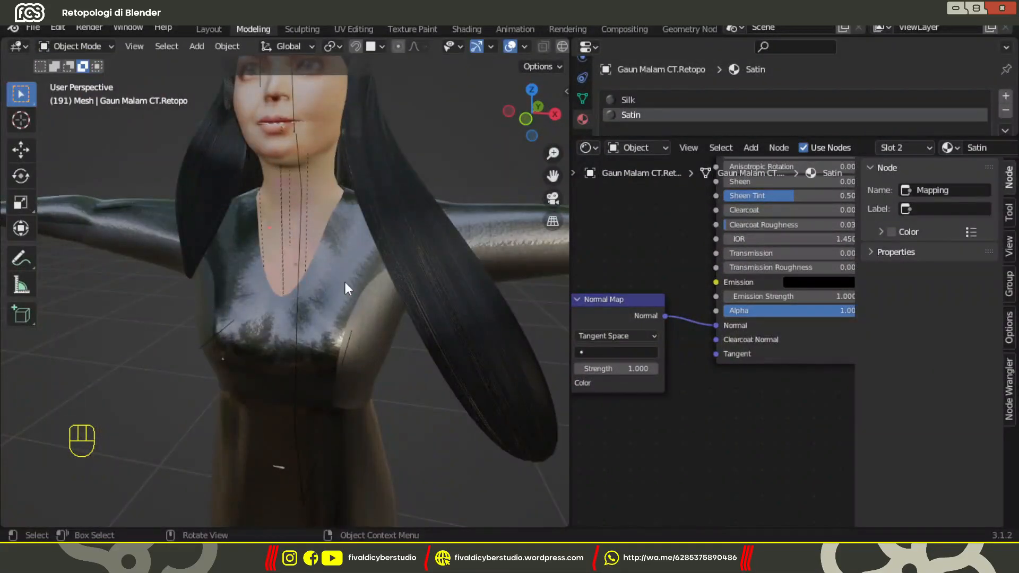
scroll(305, 239, "down", 8)
key("ctrl+s")
Select the Birth 4.1 Rig, show the viewport in Rendered shading and enlarge the object list.
left_click(75, 47)
left_click(82, 64)
left_click(413, 233)
middle_click_drag(414, 233, 389, 226)
middle_click_drag(389, 225, 389, 165, "shift")
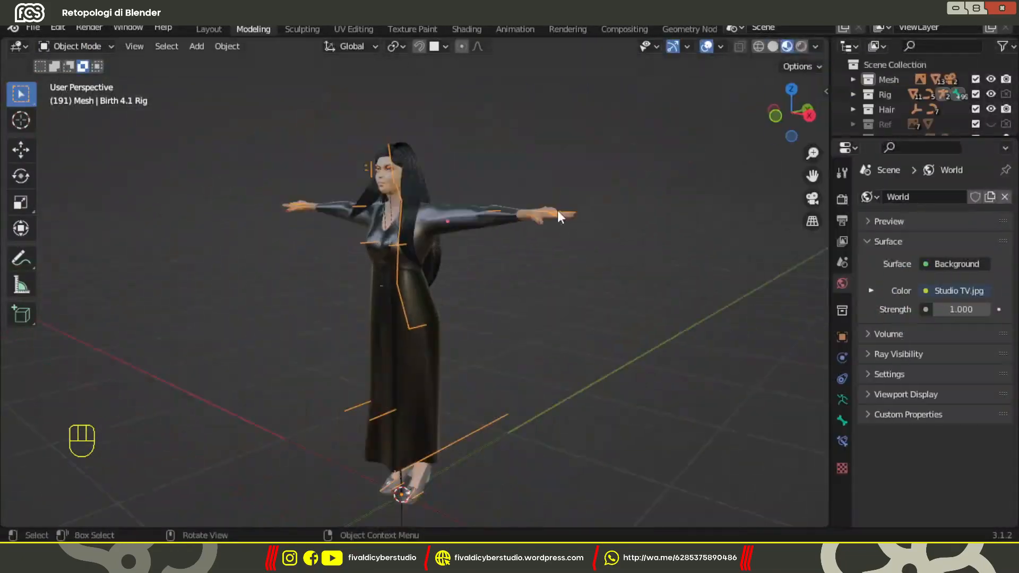
scroll(557, 210, "up", 3)
key("z")
left_click(604, 133)
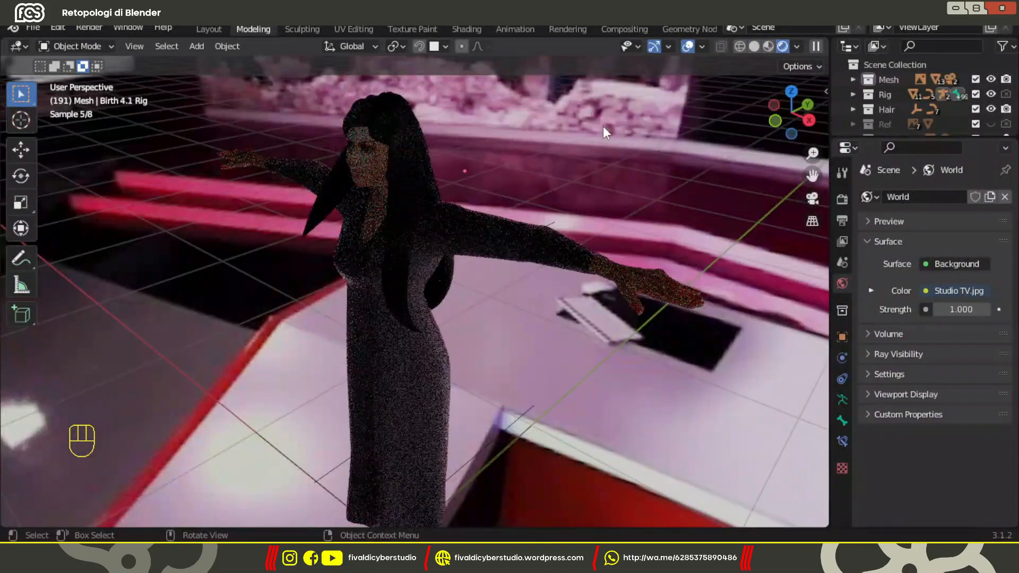
left_click_drag(832, 141, 849, 316)
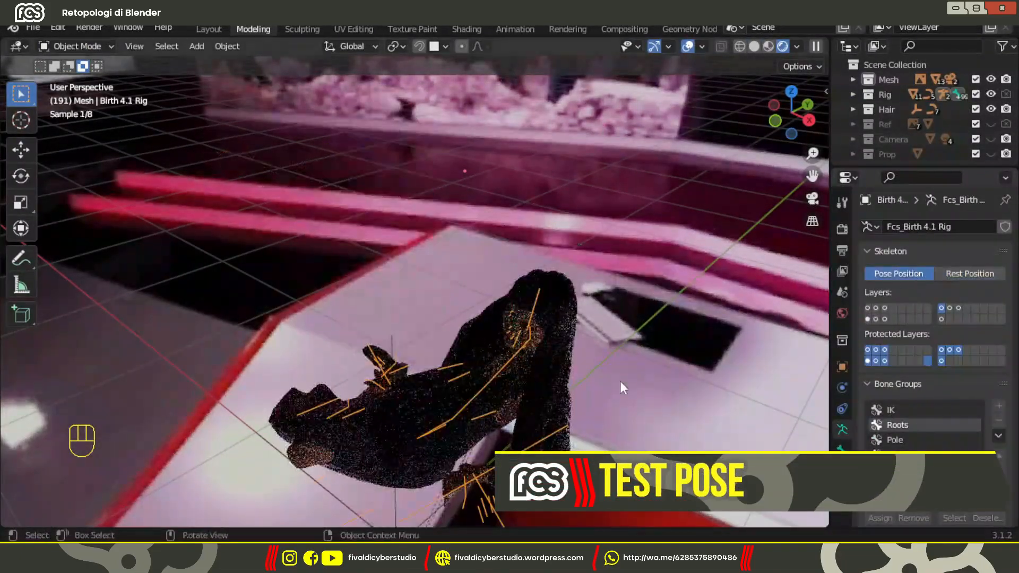
Examine how the dress deforms on the reclining pose from several angles, using different viewport shading modes.
middle_click_drag(619, 381, 632, 353)
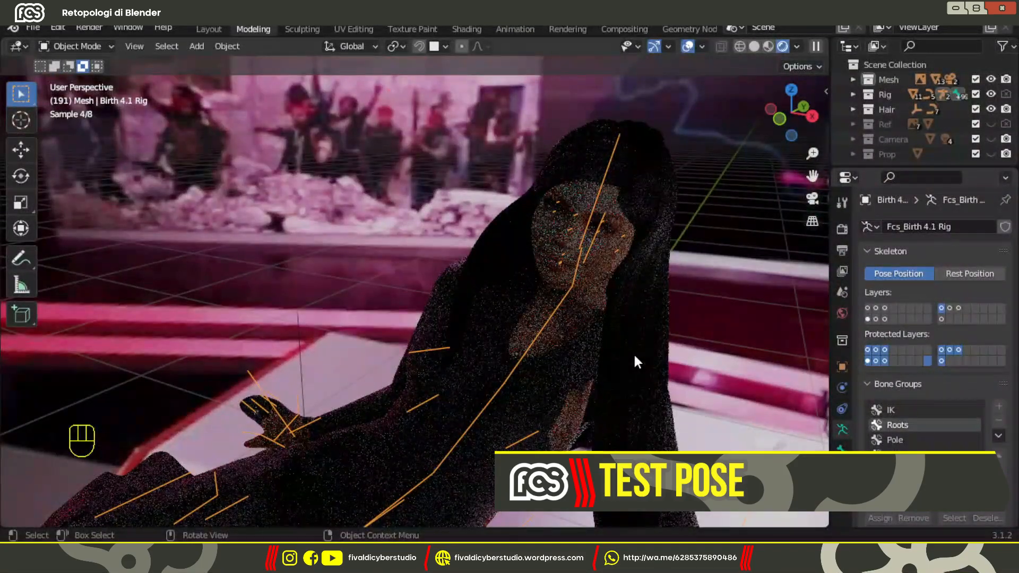
scroll(700, 327, "down", 3)
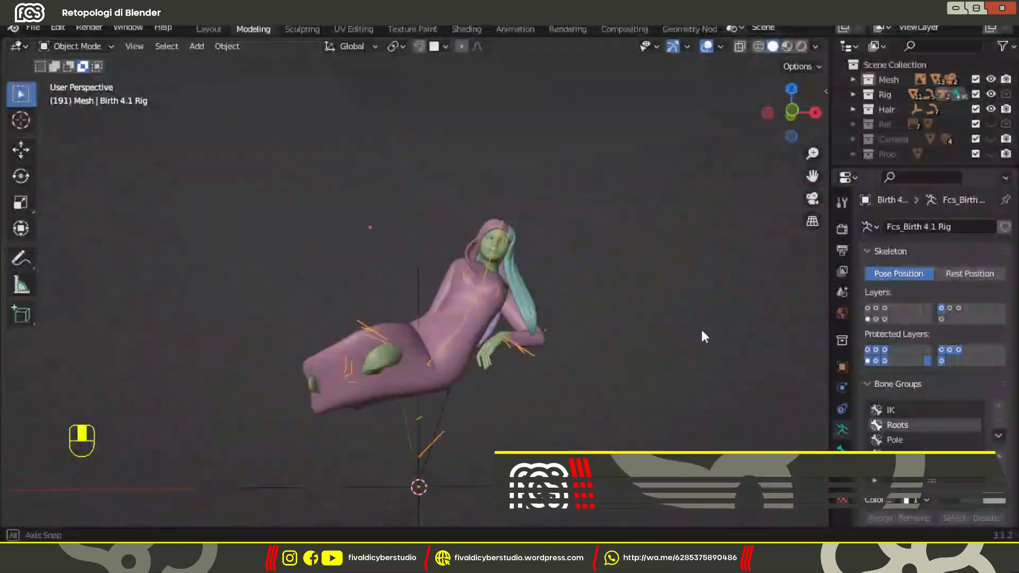
middle_click_drag(700, 327, 552, 346)
scroll(552, 346, "up", 4)
key("z")
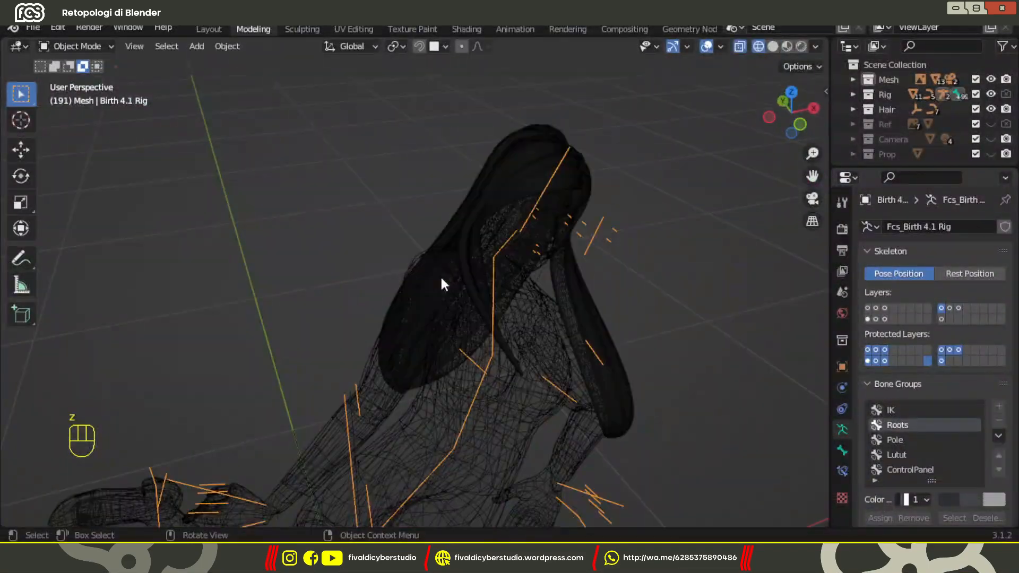
key("z")
left_click(455, 189)
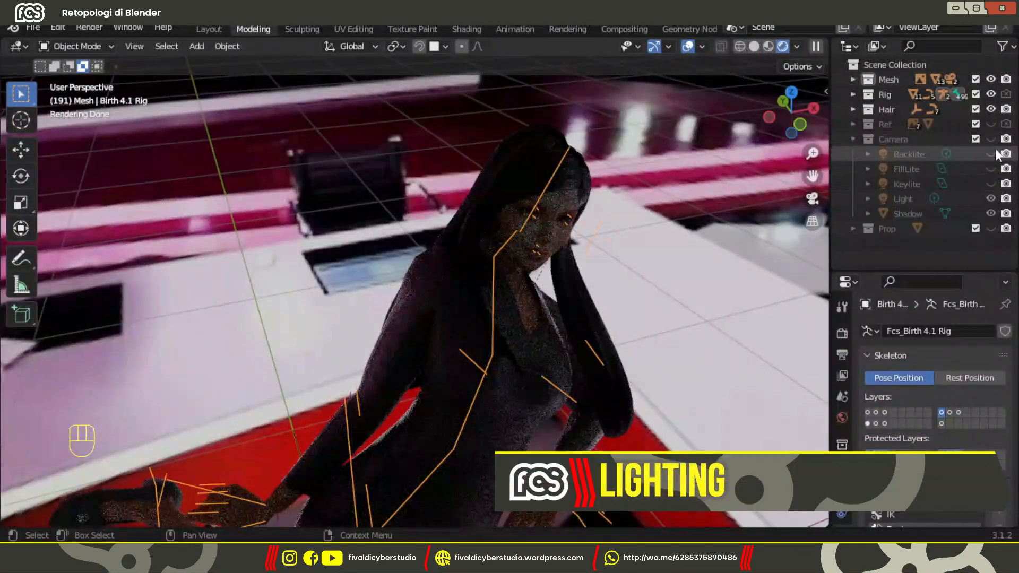
Unhide the Camera collection and its Keylite, FillLite and Backlite lights.
left_click(990, 139)
left_click(992, 184)
left_click(990, 169)
left_click(990, 154)
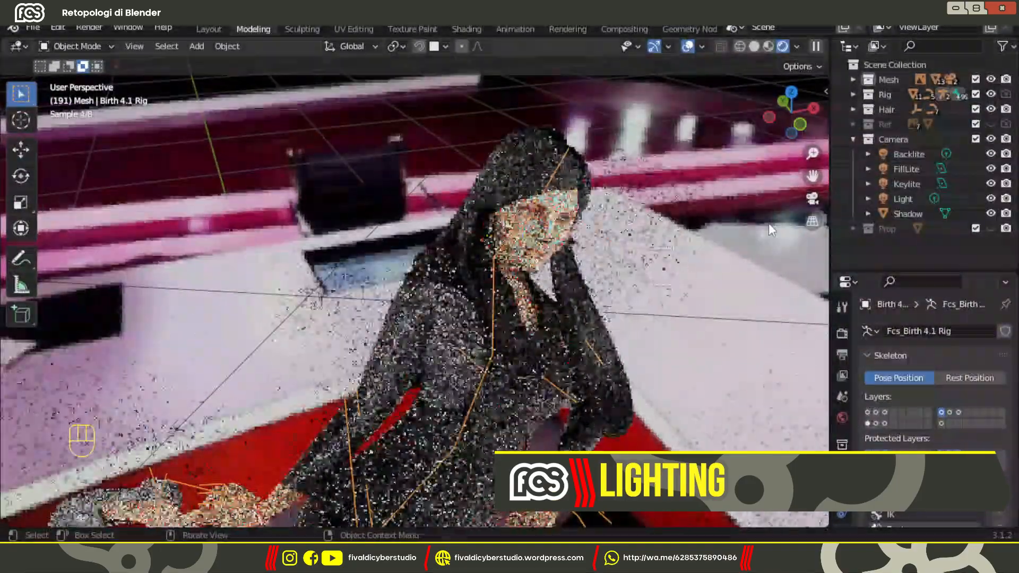
Look through the camera, reframe the posed character with the camera locked to the view, and release the lock.
key("grave")
key("z")
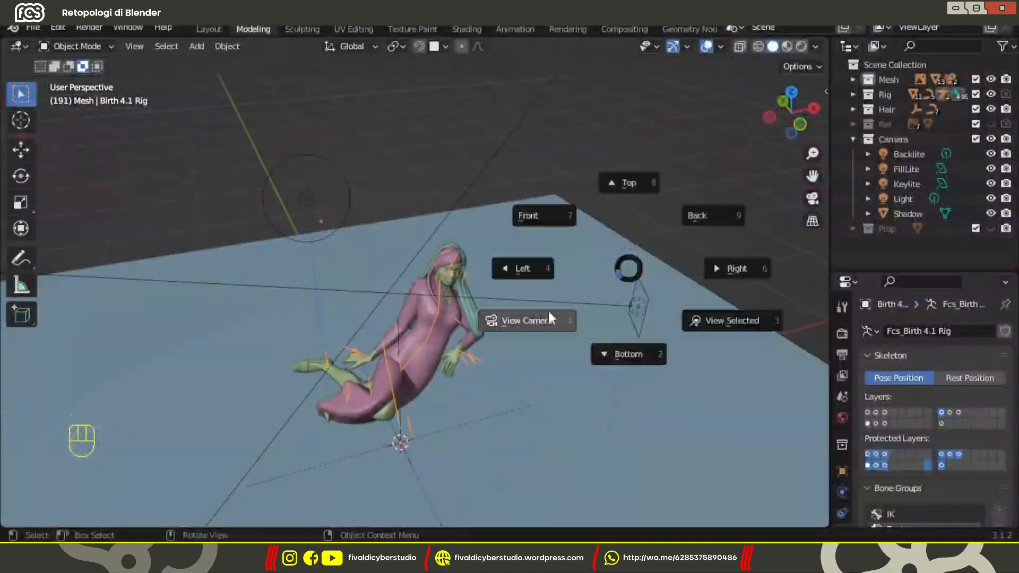
left_click(549, 318)
key("grave")
left_click(432, 375)
key("n")
left_click(739, 272)
key("n")
middle_click_drag(637, 287, 695, 371)
key("n")
left_click(739, 272)
key("n")
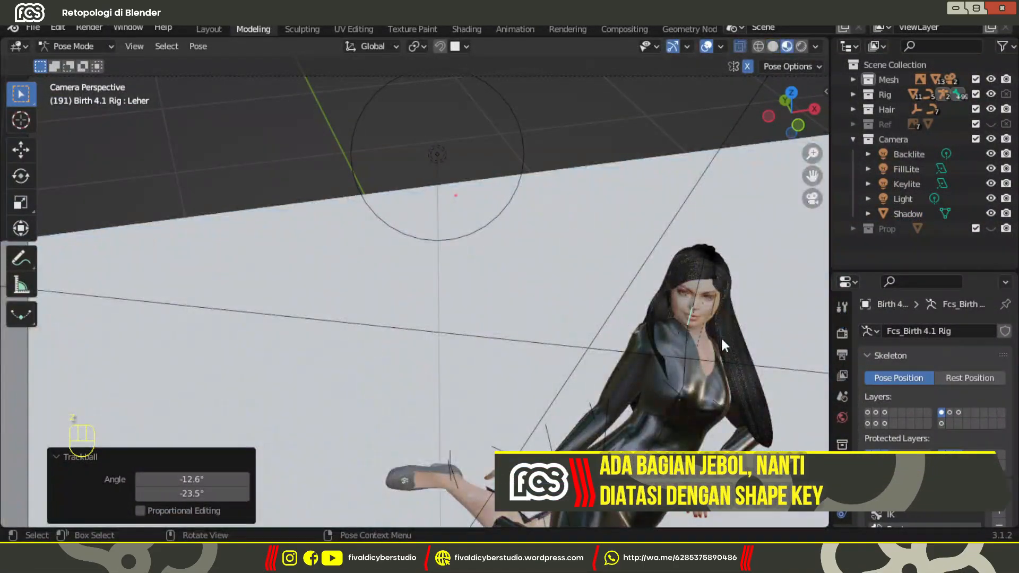
Move the Control.Mata bone to redirect the character's gaze.
scroll(720, 337, "up", 2)
left_click(776, 310)
key("g")
left_click(747, 311)
scroll(578, 307, "down", 4)
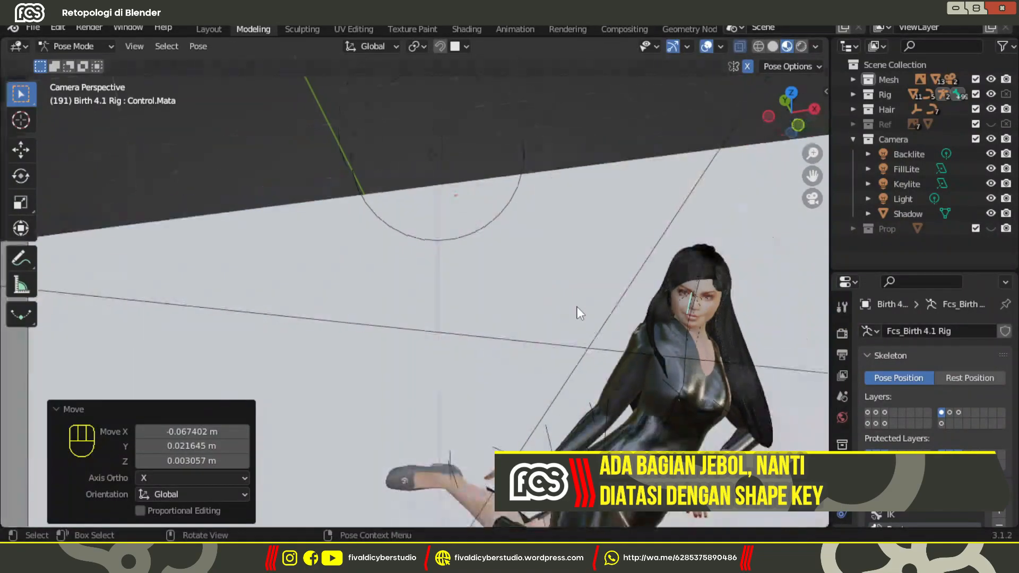
Render the current frame from the camera, cancel that render and start it again.
key("F12")
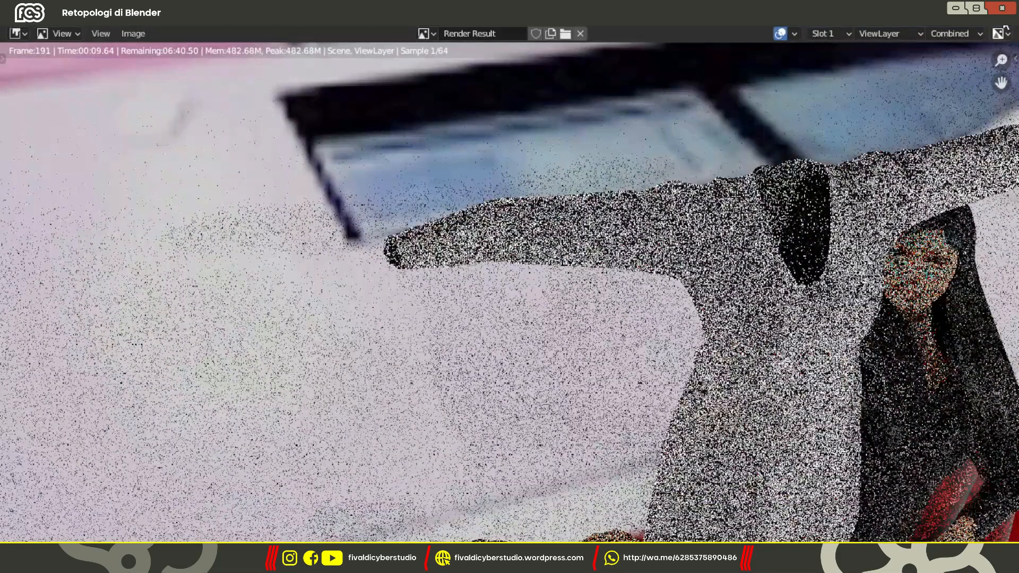
key("Escape")
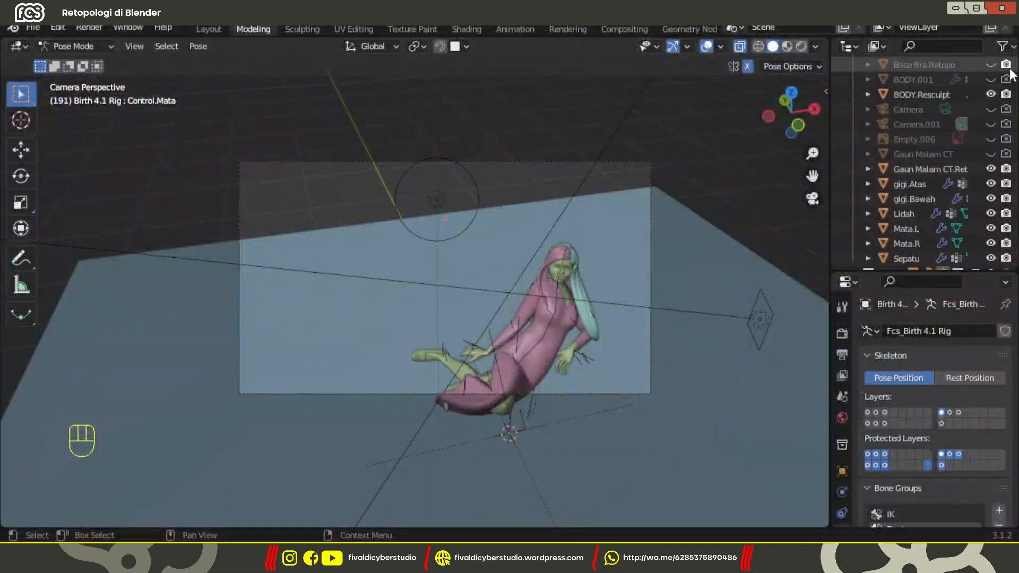
key("F12")
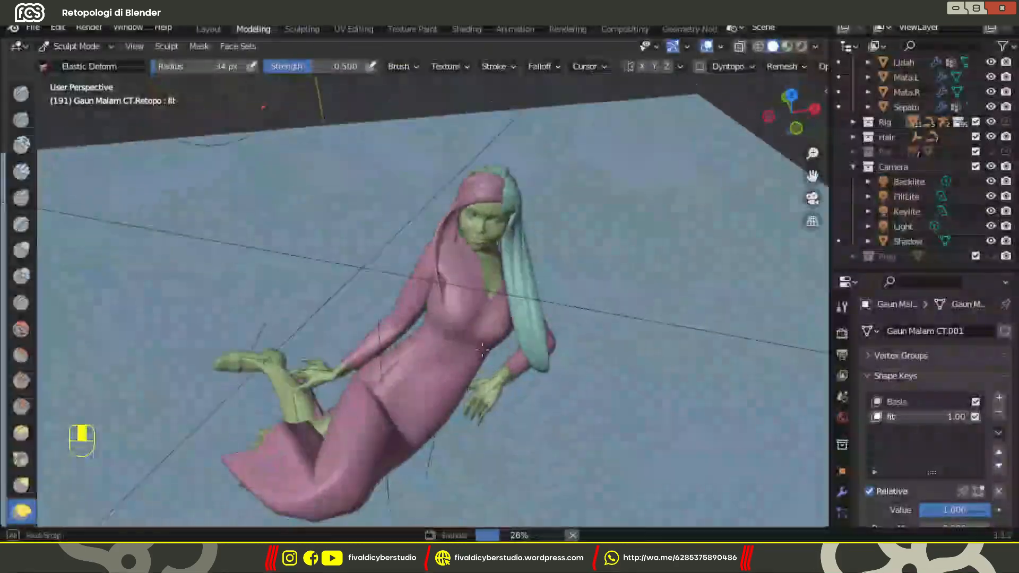
Switch the retopologized dress from Sculpt Mode to Object Mode and inspect its fit on the posed body.
middle_click_drag(440, 287, 441, 233)
left_click(80, 46)
left_click(88, 63)
middle_click_drag(371, 235, 668, 239)
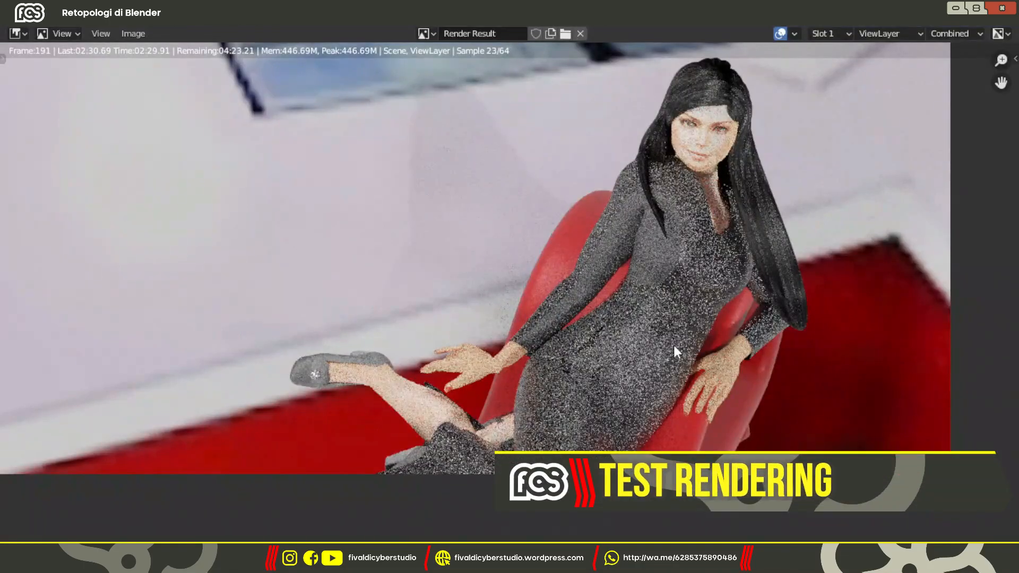
Examine the test render of the seated character, checking the dress up close and as a whole.
middle_click_drag(674, 346, 780, 424)
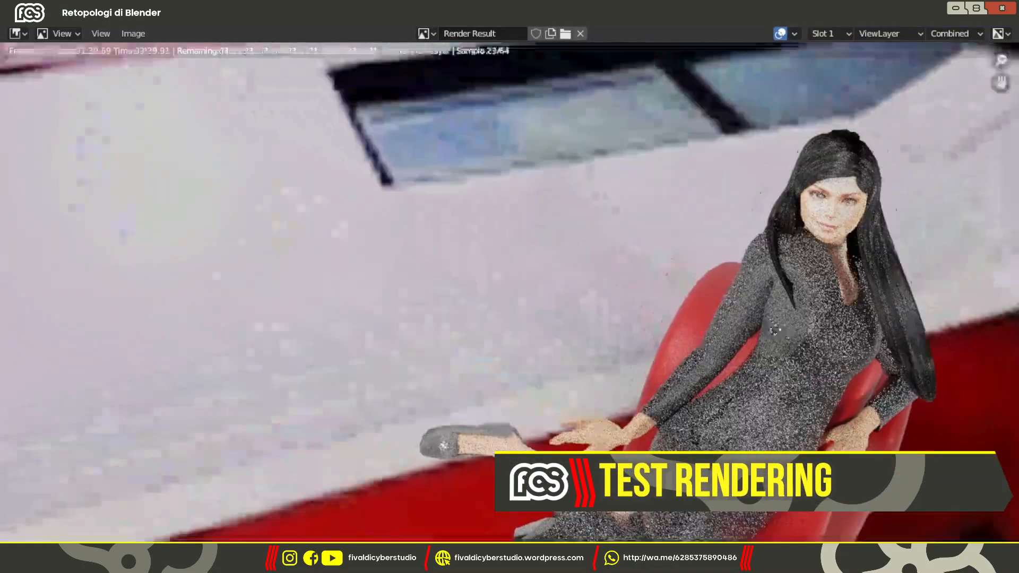
scroll(800, 276, "up", 6)
middle_click_drag(800, 276, 758, 166)
scroll(875, 302, "down", 5)
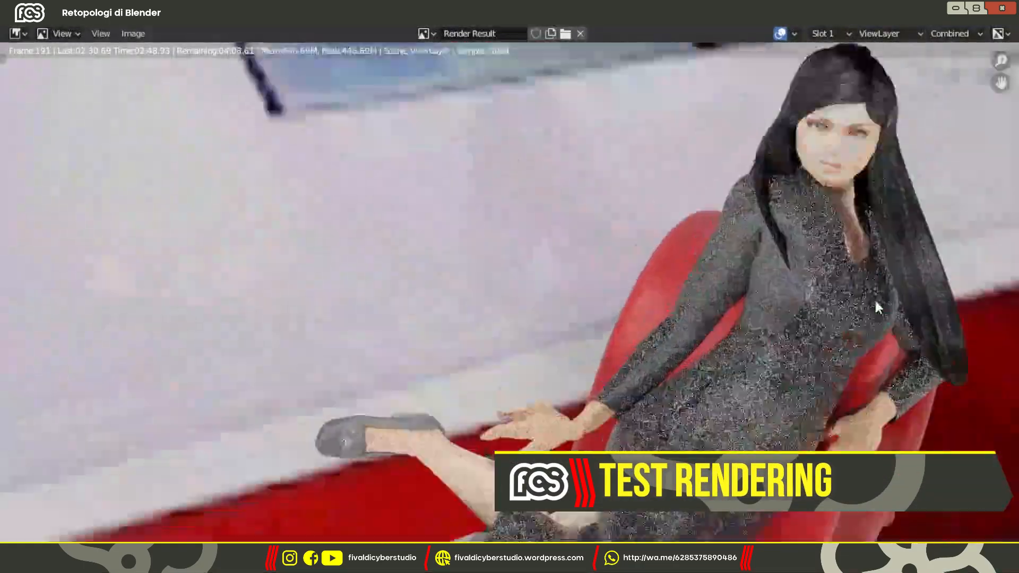
scroll(880, 309, "up", 2)
scroll(727, 332, "down", 2)
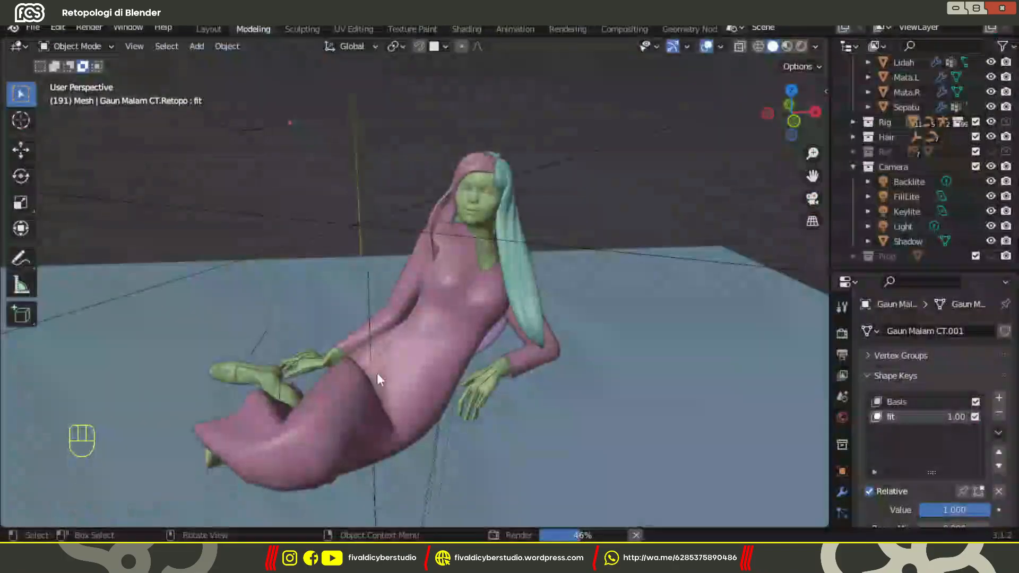
Compare the viewport's camera view with the test render, and examine the dress sleeve and shoulder in the render window.
middle_click_drag(377, 380, 708, 361)
key("grave")
left_click(450, 319)
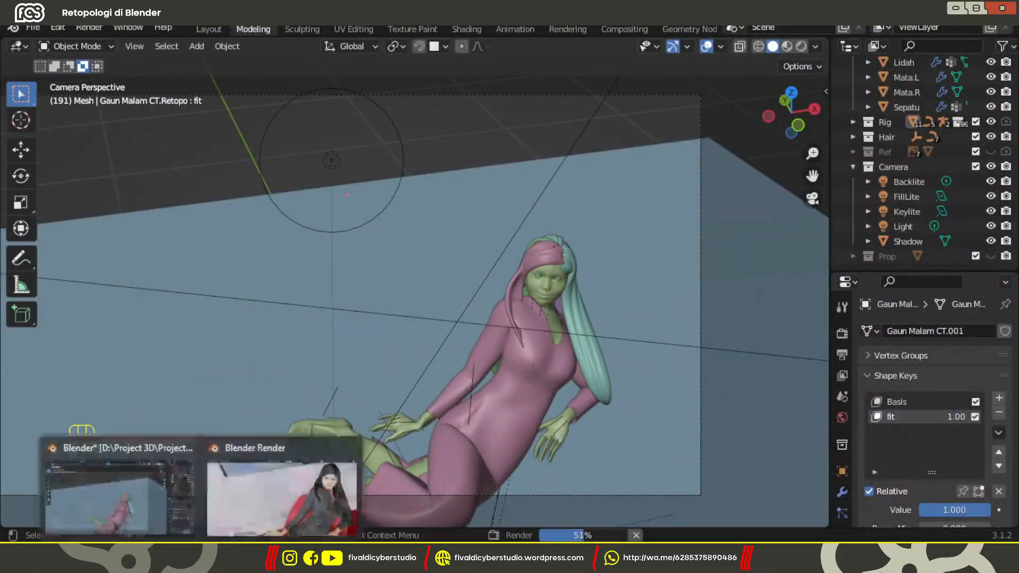
left_click(281, 494)
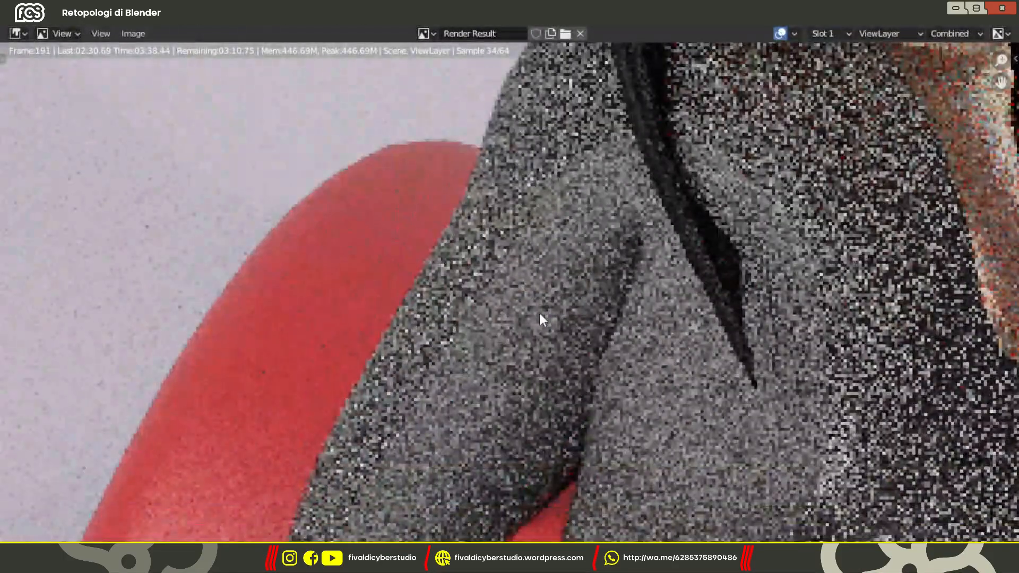
scroll(539, 314, "down", 2)
middle_click_drag(539, 313, 791, 330)
middle_click_drag(695, 114, 728, 284)
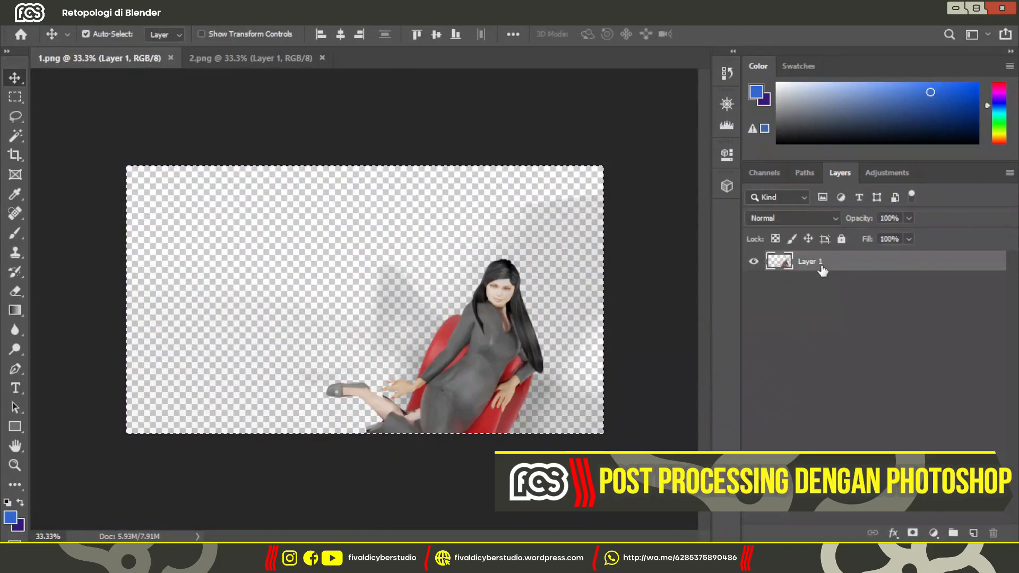
In Photoshop, place the character layer of 1.png over the studio background in 2.png.
left_click_drag(822, 270, 364, 297)
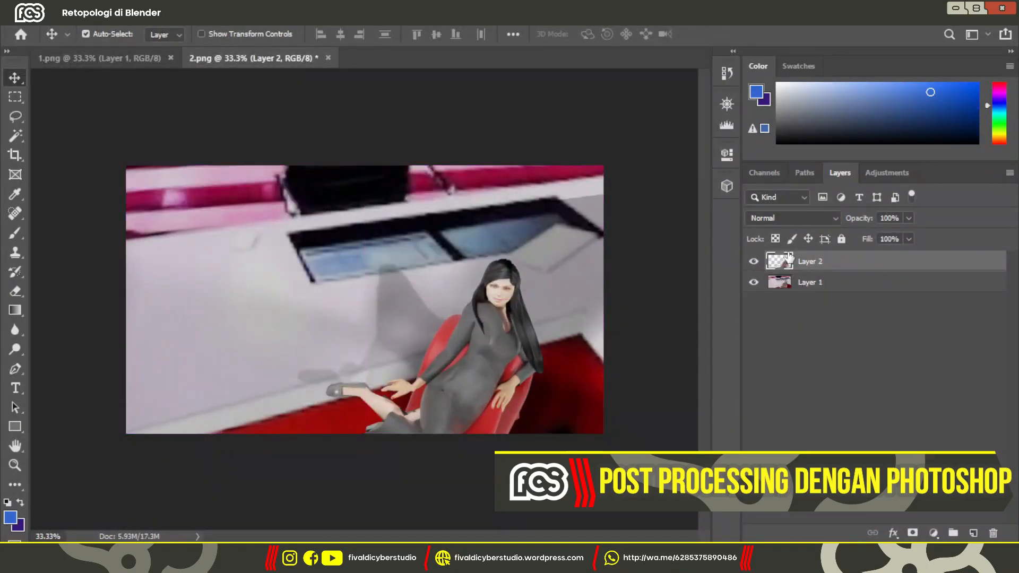
Set the character layer's blend mode to Multiply and duplicate the studio background layer.
left_click(792, 218)
left_click(767, 221)
key("z")
mouse_move(392, 346)
left_mouse_down()
mouse_move(426, 346)
mouse_move(406, 342)
left_mouse_up()
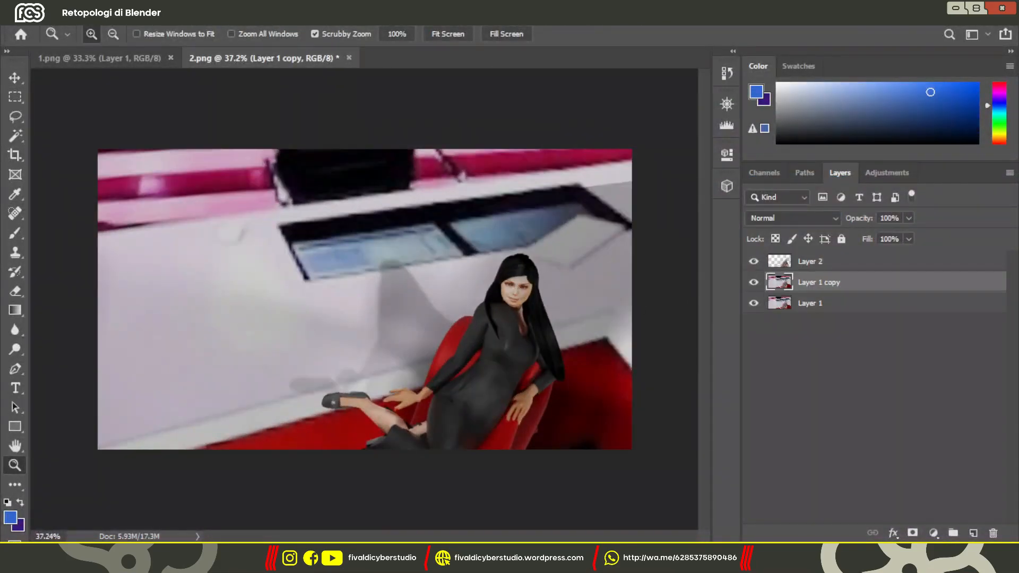
Blur the background copy and add a layer mask painted black around the seated character to limit the blur.
left_click(223, 20)
mouse_move(255, 177)
left_click(438, 231)
left_click_drag(622, 330, 653, 330)
left_click(782, 132)
left_click(912, 533)
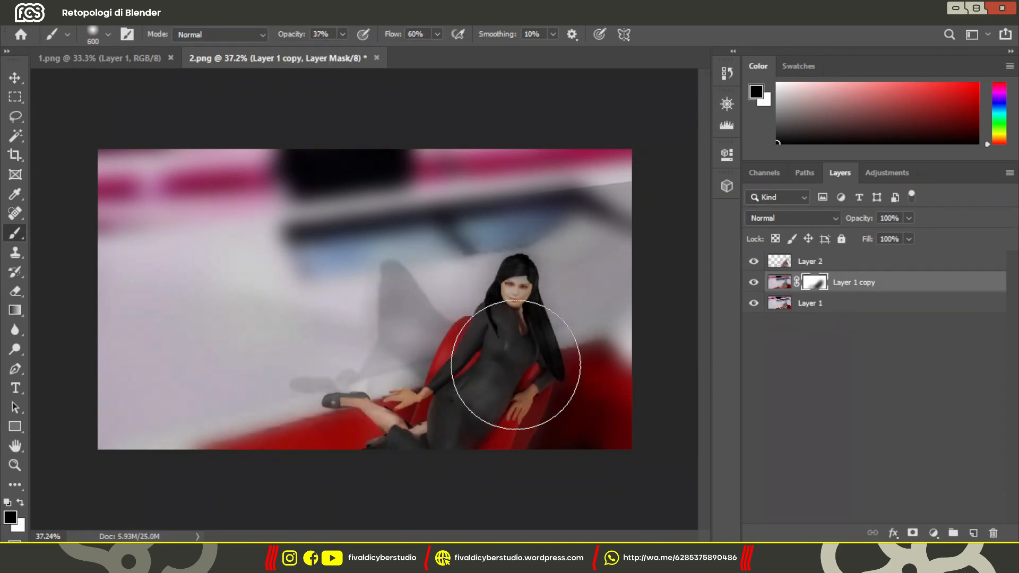
Set the masked background copy's blend mode to Soft Light, and merge copies of all layers into one new top layer.
left_click(779, 282)
left_click(793, 218)
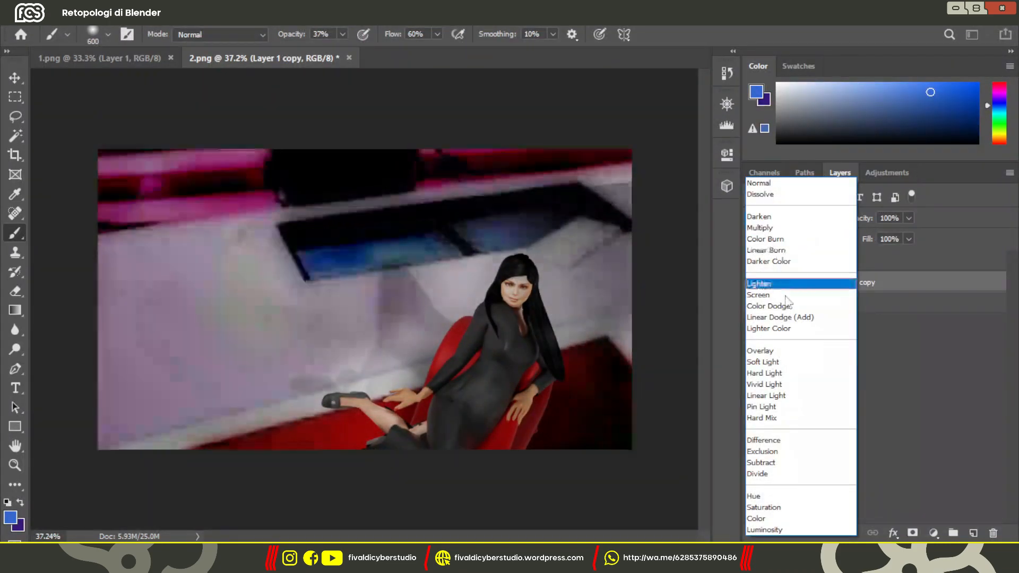
left_click(762, 362)
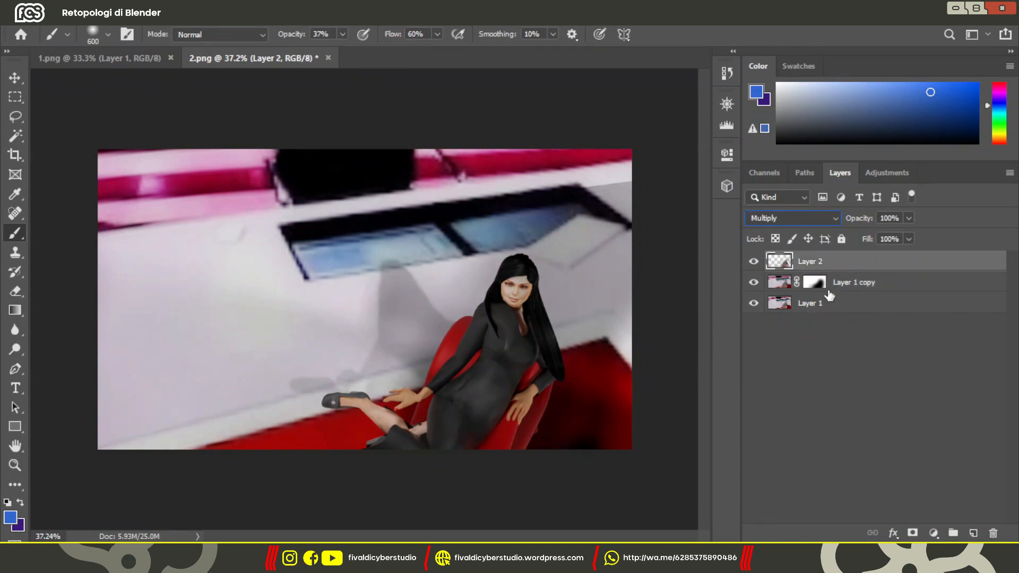
key("z")
left_click_drag(307, 313, 404, 312)
scroll(404, 311, "down", 4, "ctrl")
scroll(461, 302, "up", 3)
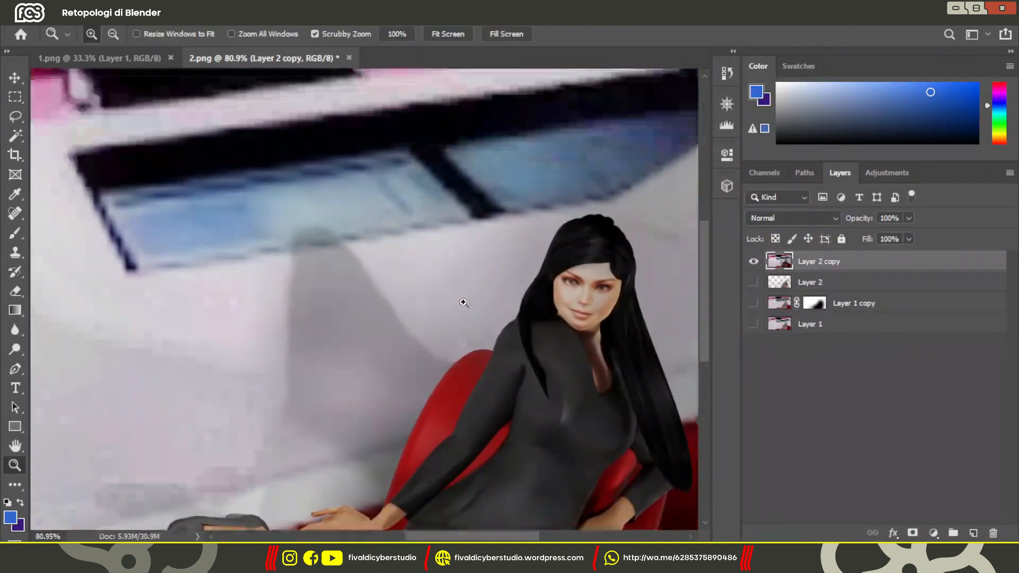
Duplicate the merged composite layer and apply a strong blur to the duplicate.
left_click(223, 17)
mouse_move(287, 189)
left_click(414, 243)
left_click(773, 127)
Mask the blurred duplicate around the character and merge it with the composite layer below.
left_click(726, 104)
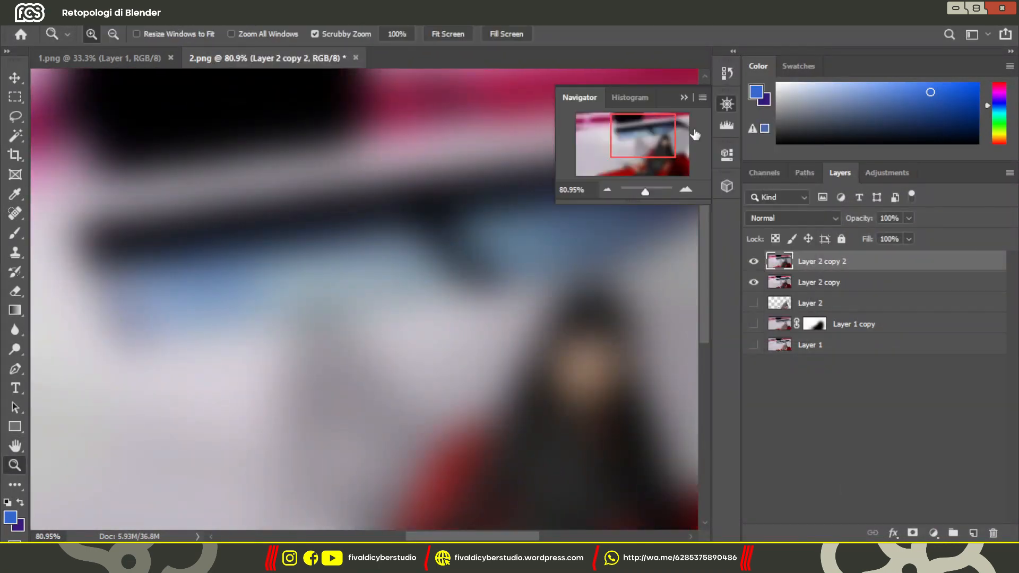
key("ctrl+minus")
key("ctrl+minus")
key("ctrl+minus")
key("ctrl+minus")
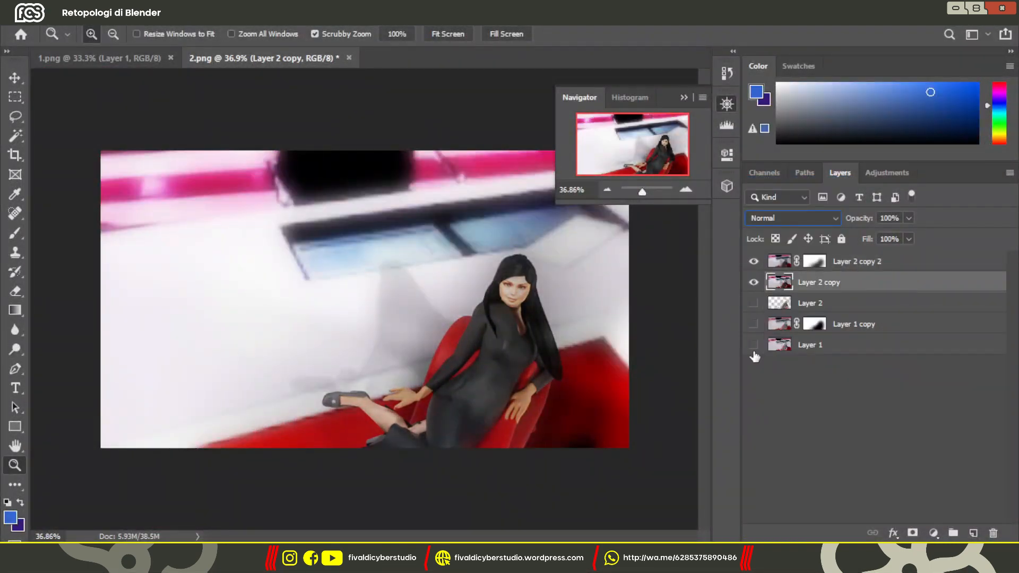
left_click(881, 261, "shift")
right_click(881, 261)
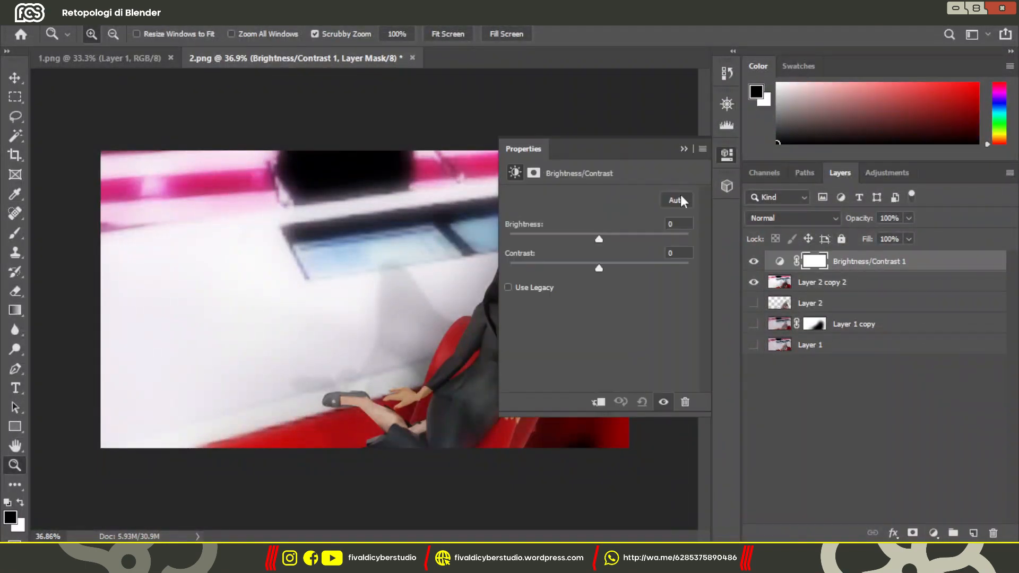
Add an automatic Brightness/Contrast adjustment and a Levels adjustment, both clipped to the merged composite layer.
left_click(680, 195)
left_click_drag(655, 157, 741, 196)
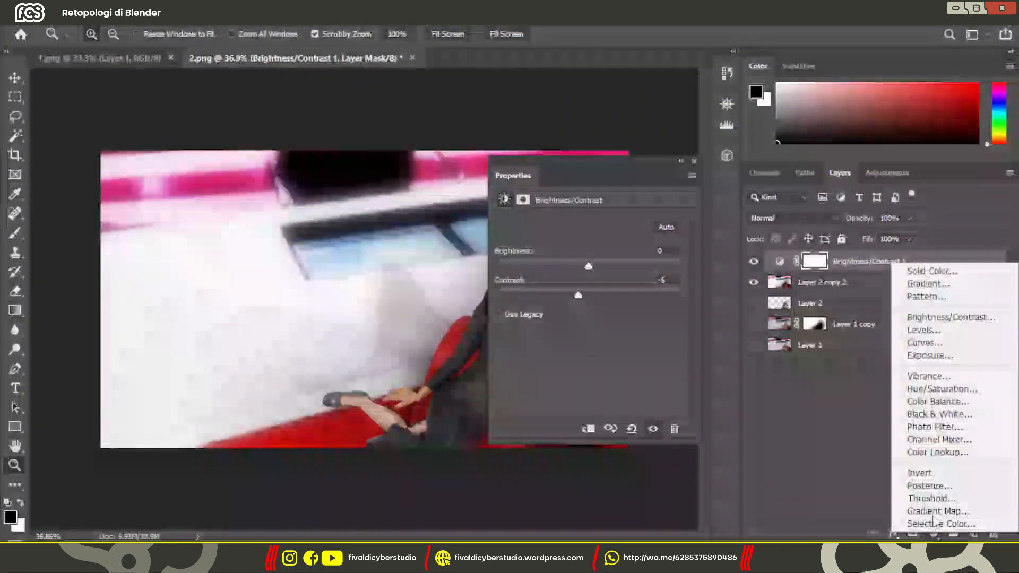
left_click(865, 298)
right_click(870, 261)
left_click(727, 285)
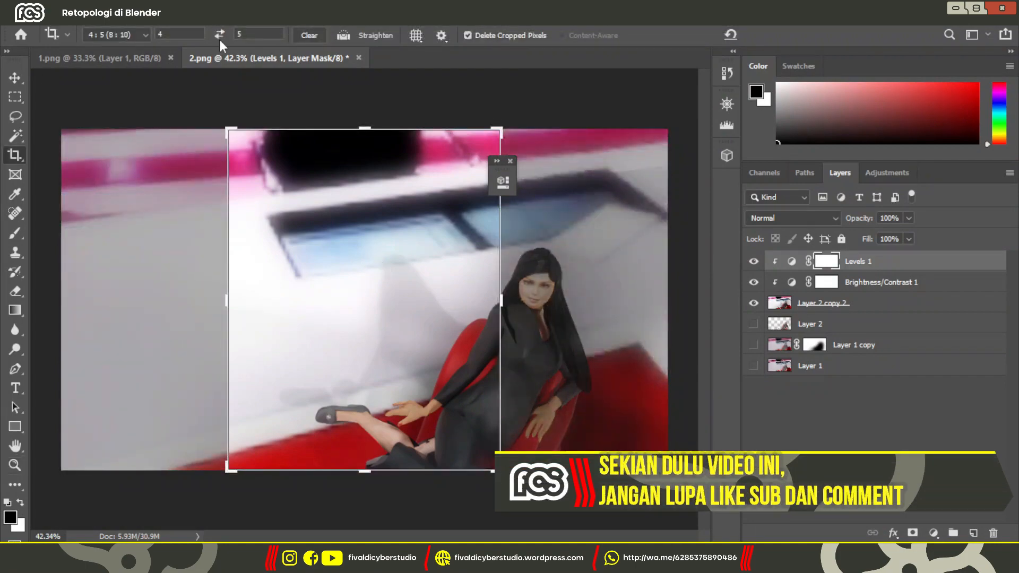
Crop the image at a 16:9 ratio, framing it more tightly around the seated character.
left_click(112, 39)
left_click(122, 149)
left_click_drag(62, 130, 157, 154)
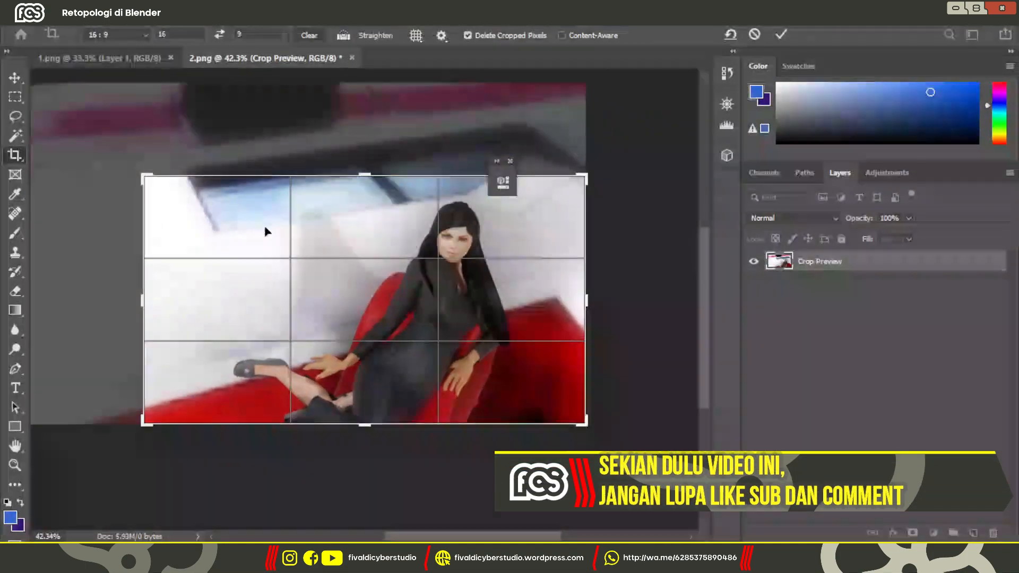
left_click_drag(263, 226, 164, 182)
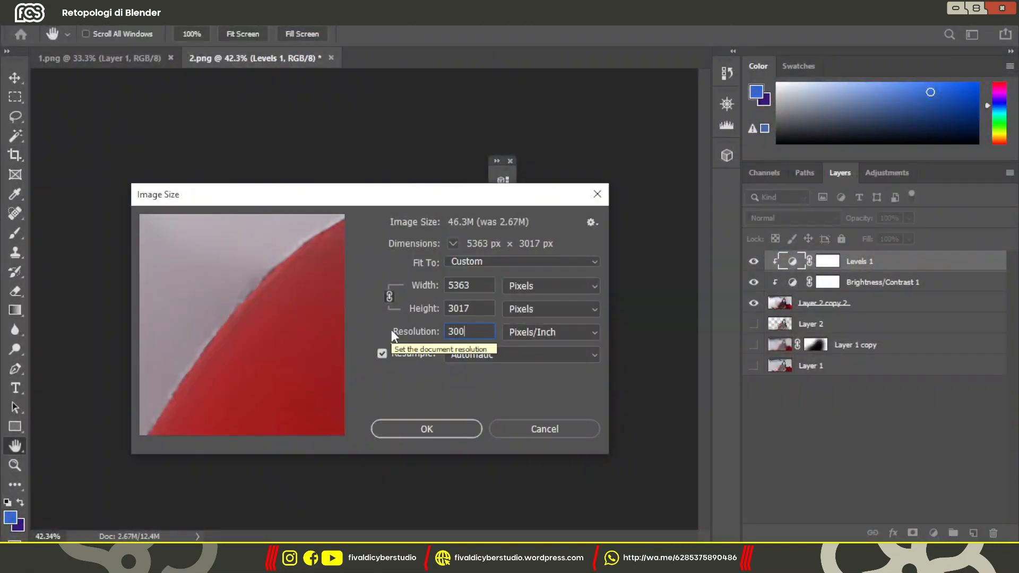
Enlarge the image by setting its resolution to 300 pixels/inch and choosing a resampling method.
left_click(523, 354)
left_click(493, 409)
left_click(427, 429)
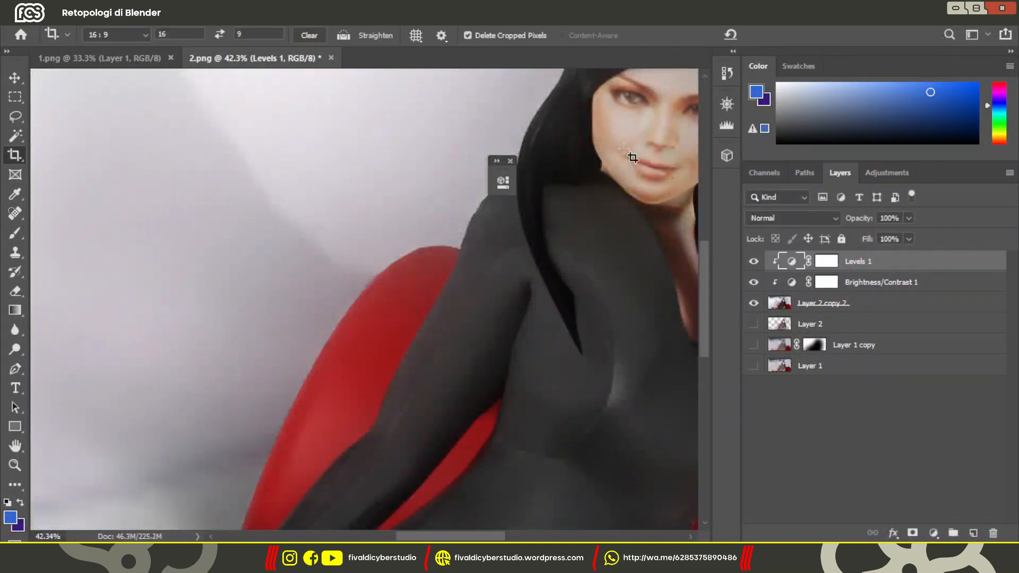
Examine the enlarged composite as a whole and around the character, with the merged composite layer selected.
left_click(726, 103)
left_click(639, 192)
left_click(15, 78)
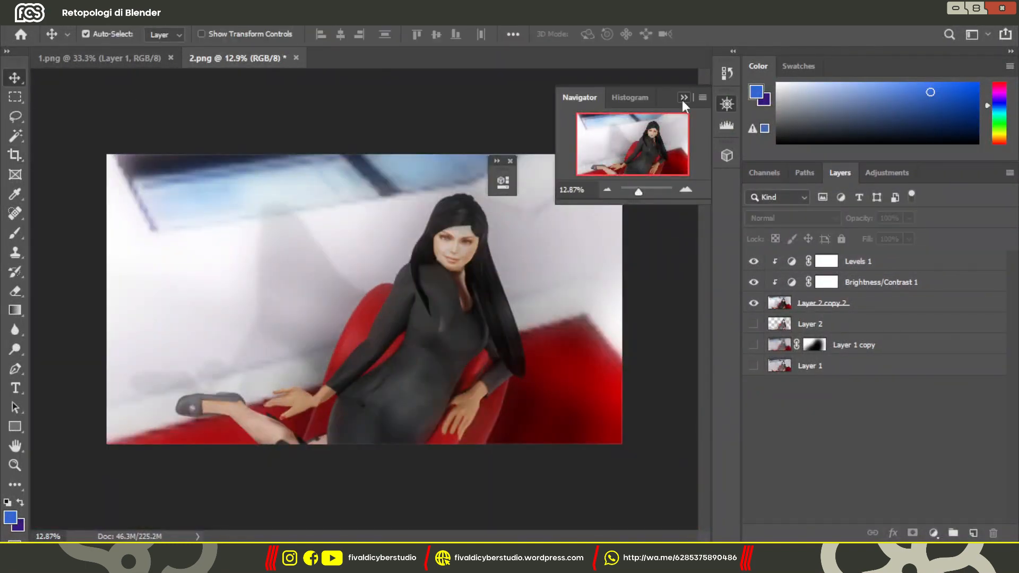
left_click(682, 99)
left_click(312, 348)
left_click(898, 300)
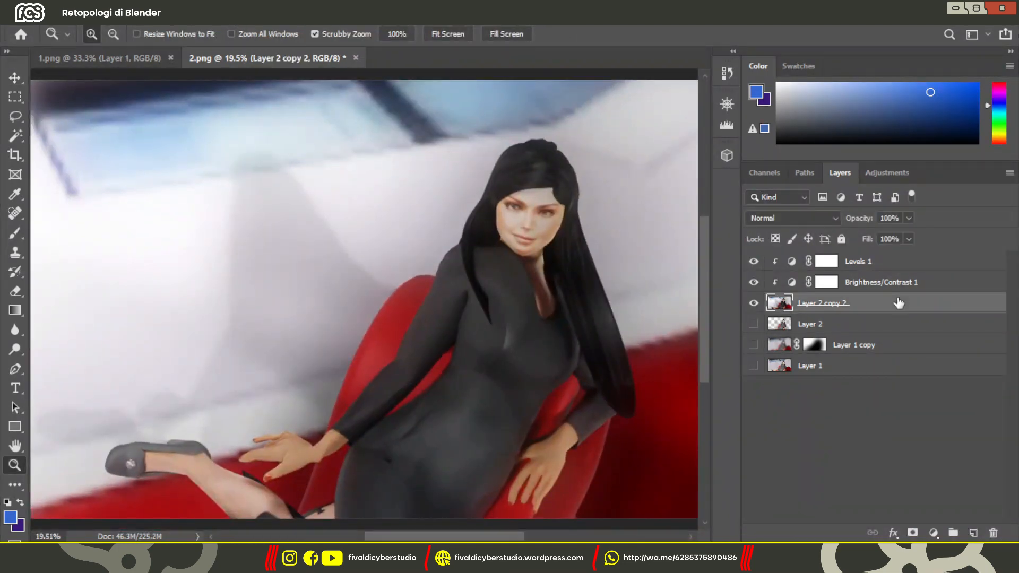